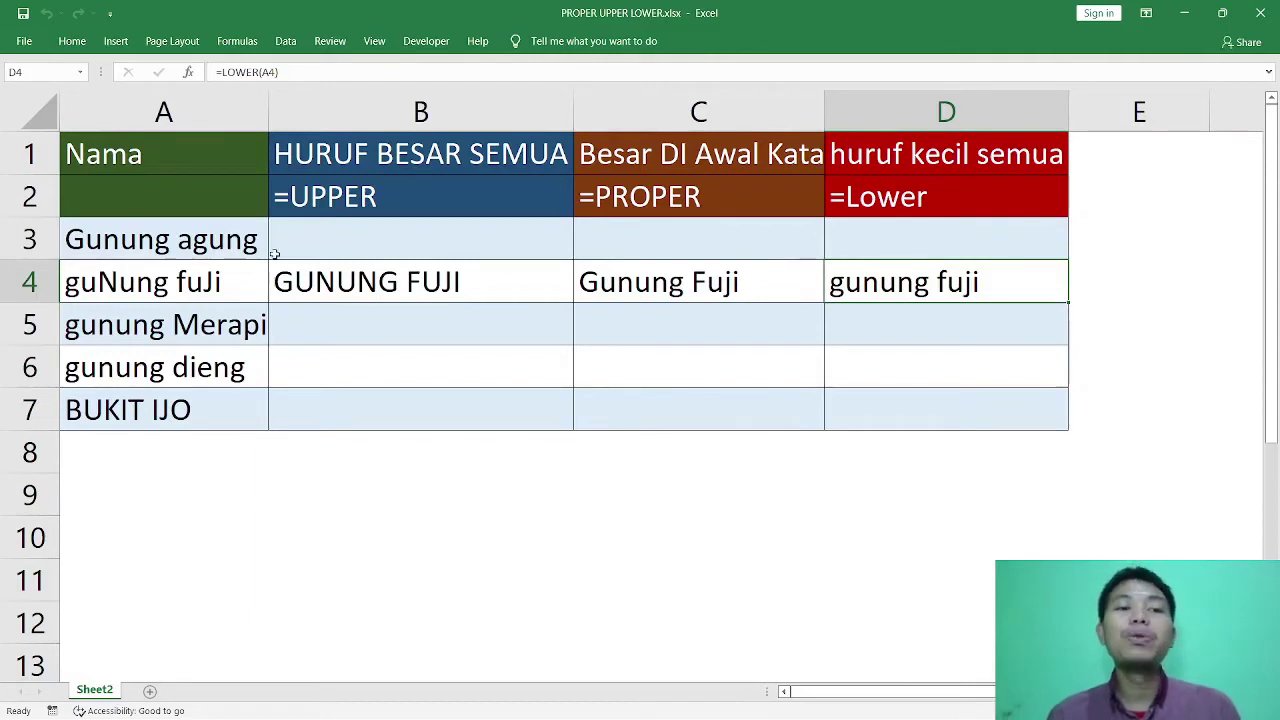
# Inspect the sample name in A4, the UPPER, PROPER and LOWER formulas in row 4, and the B2 label
pyautogui.click(200, 282)
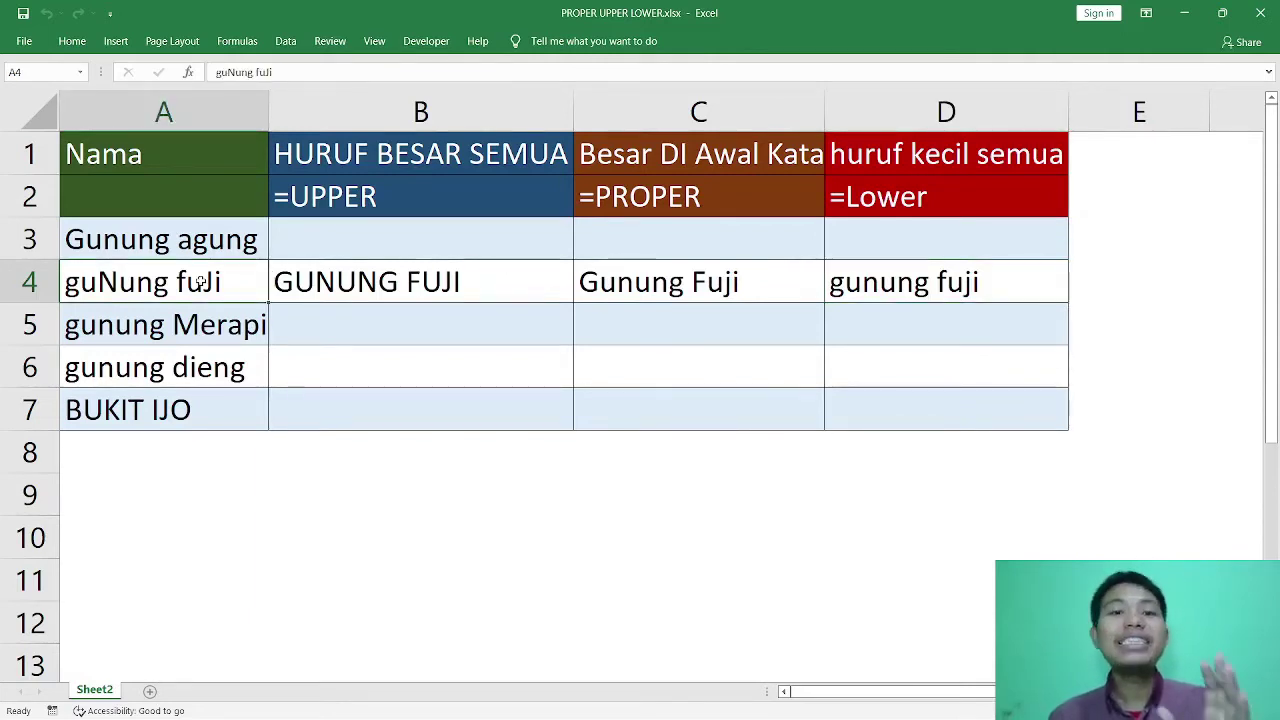
pyautogui.click(370, 287)
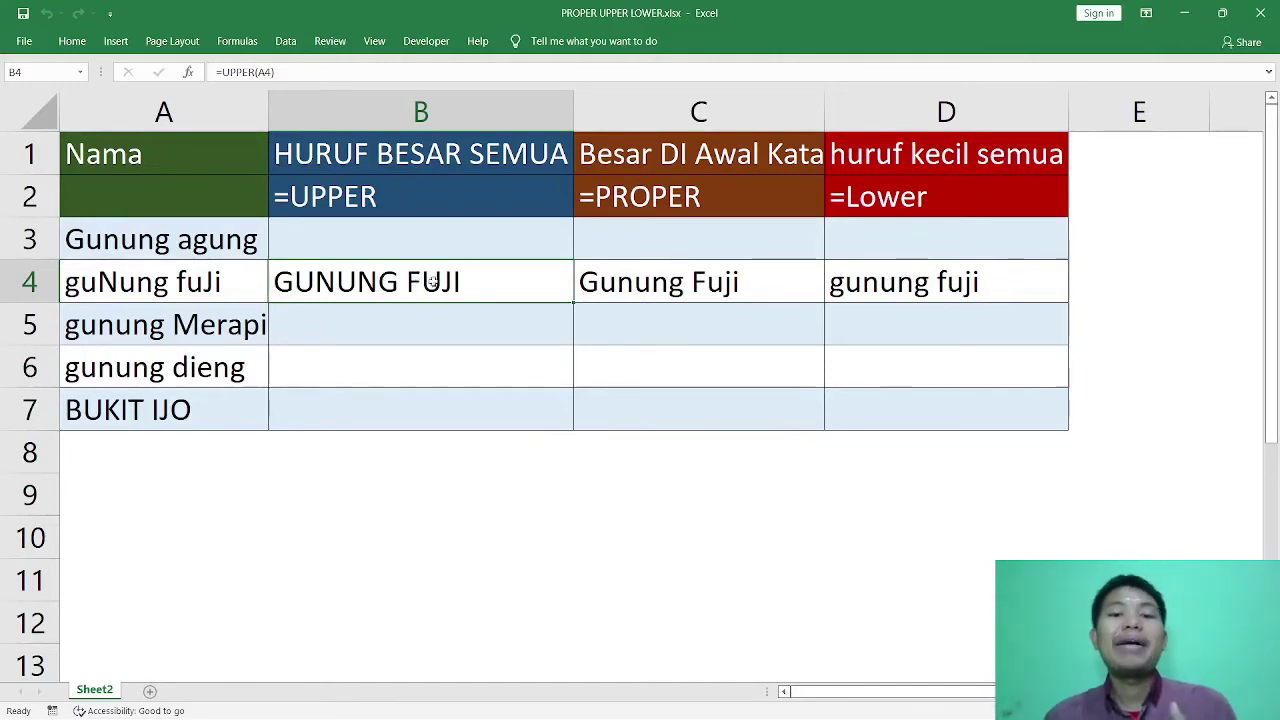
pyautogui.click(648, 284)
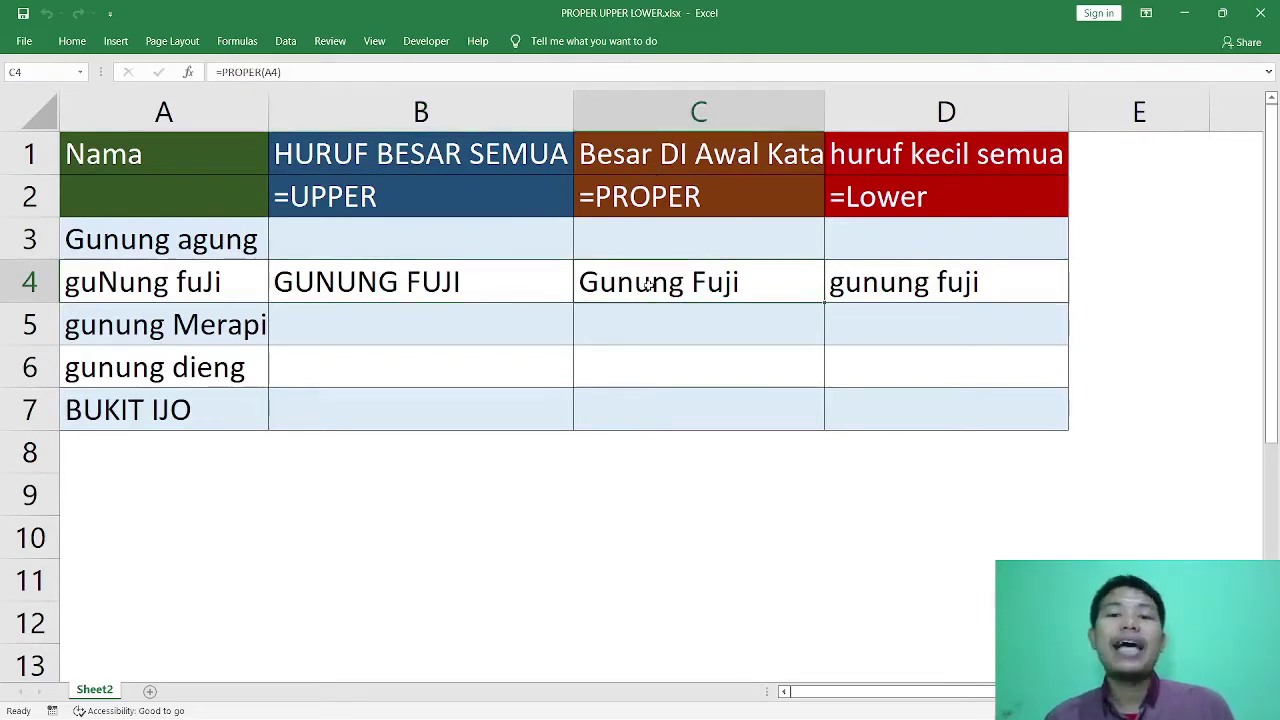
pyautogui.click(929, 266)
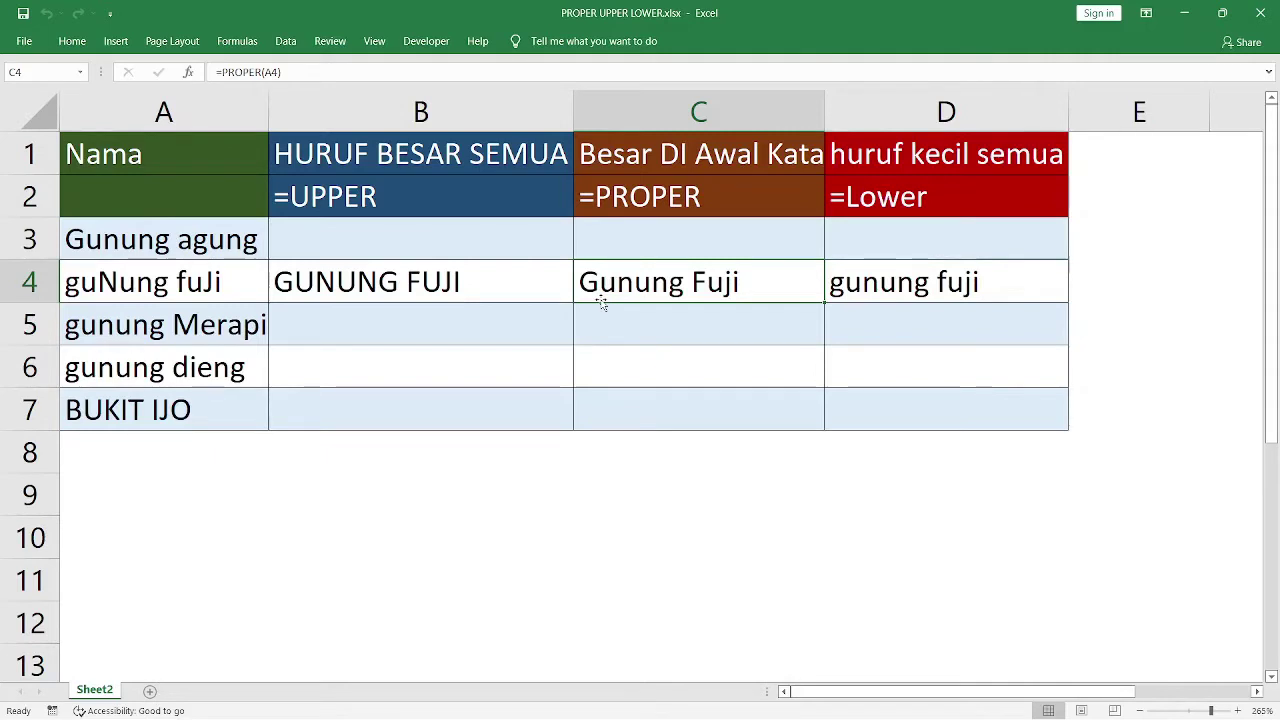
pyautogui.click(376, 234)
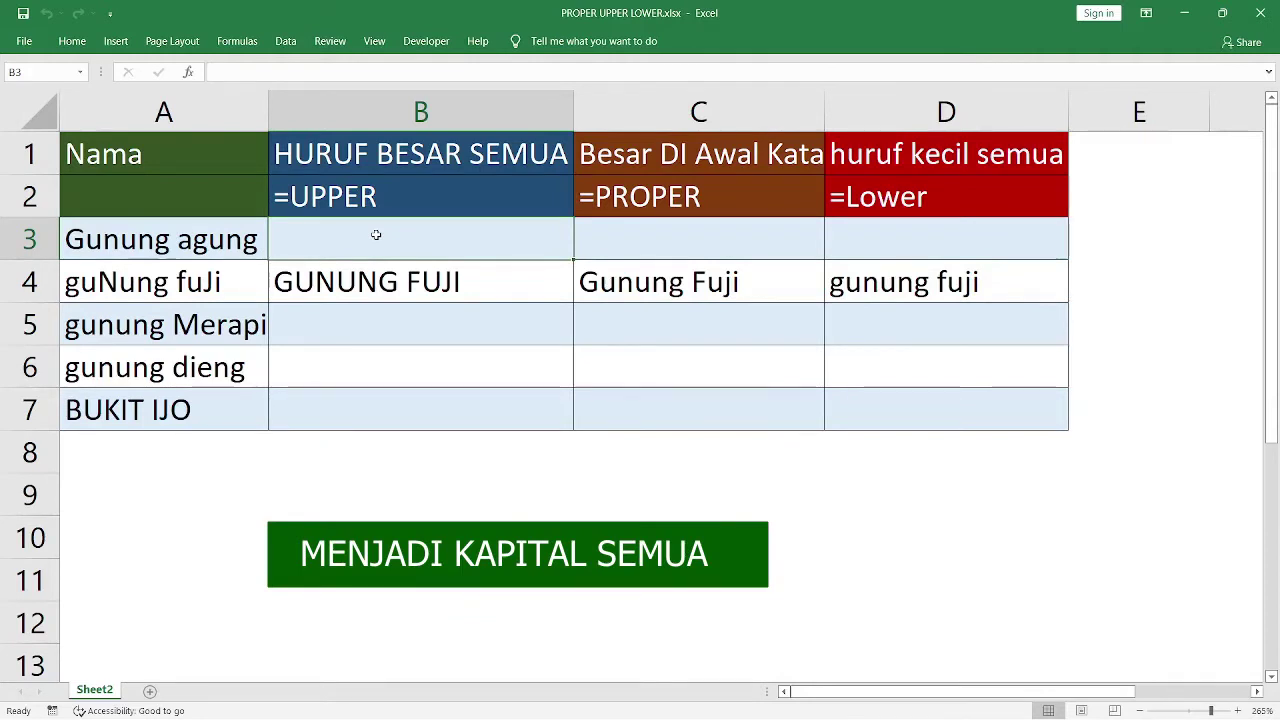
pyautogui.click(363, 195)
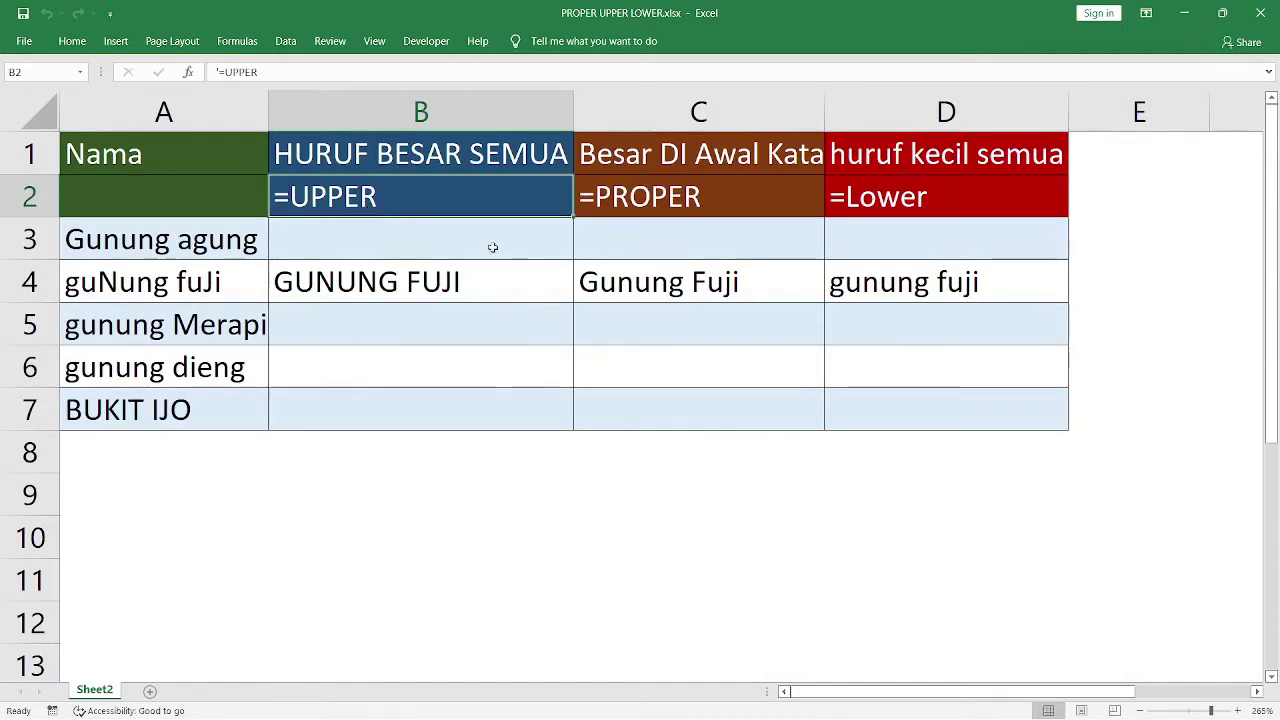
# Clear the sample results from B4 through D4
pyautogui.click(398, 258)
pyautogui.click(398, 262)
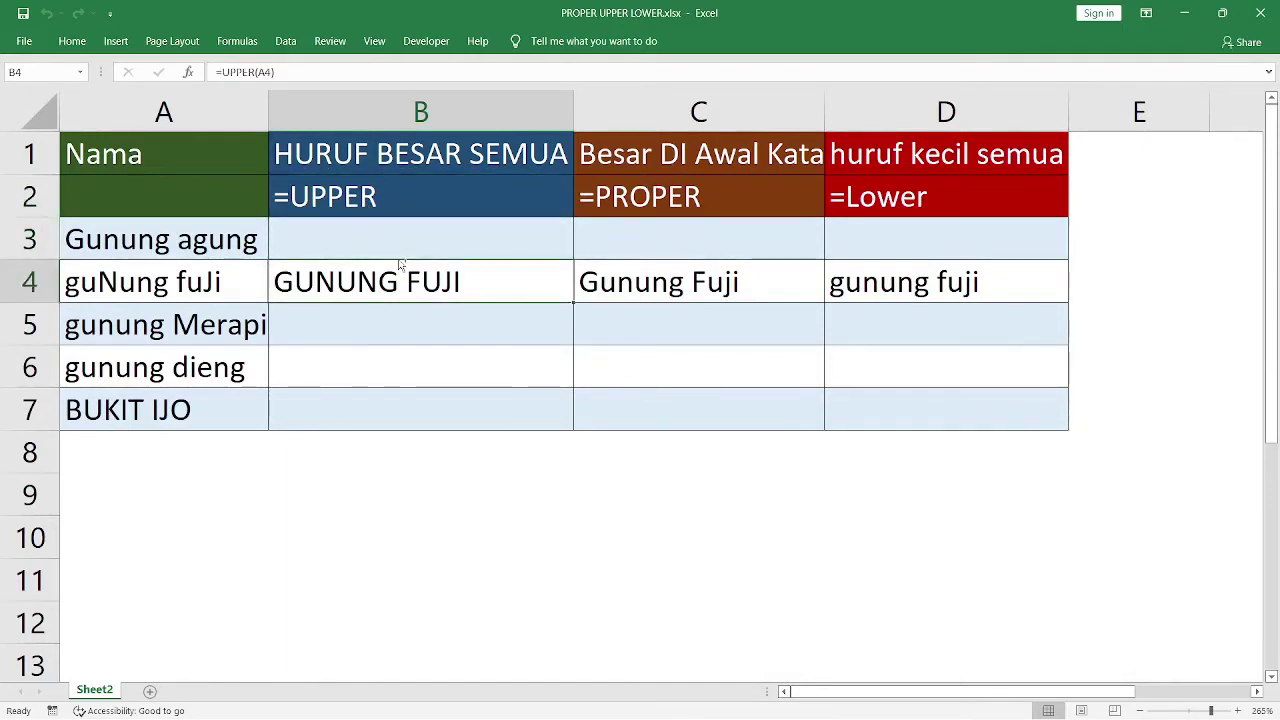
pyautogui.hotkey('shift', 'Right')
pyautogui.hotkey('shift', 'Right')
pyautogui.press('Delete')
# Enter =UPPER(A3) in B3 and fill it down to B7, giving GUNUNG AGUNG onward
pyautogui.click(398, 259)
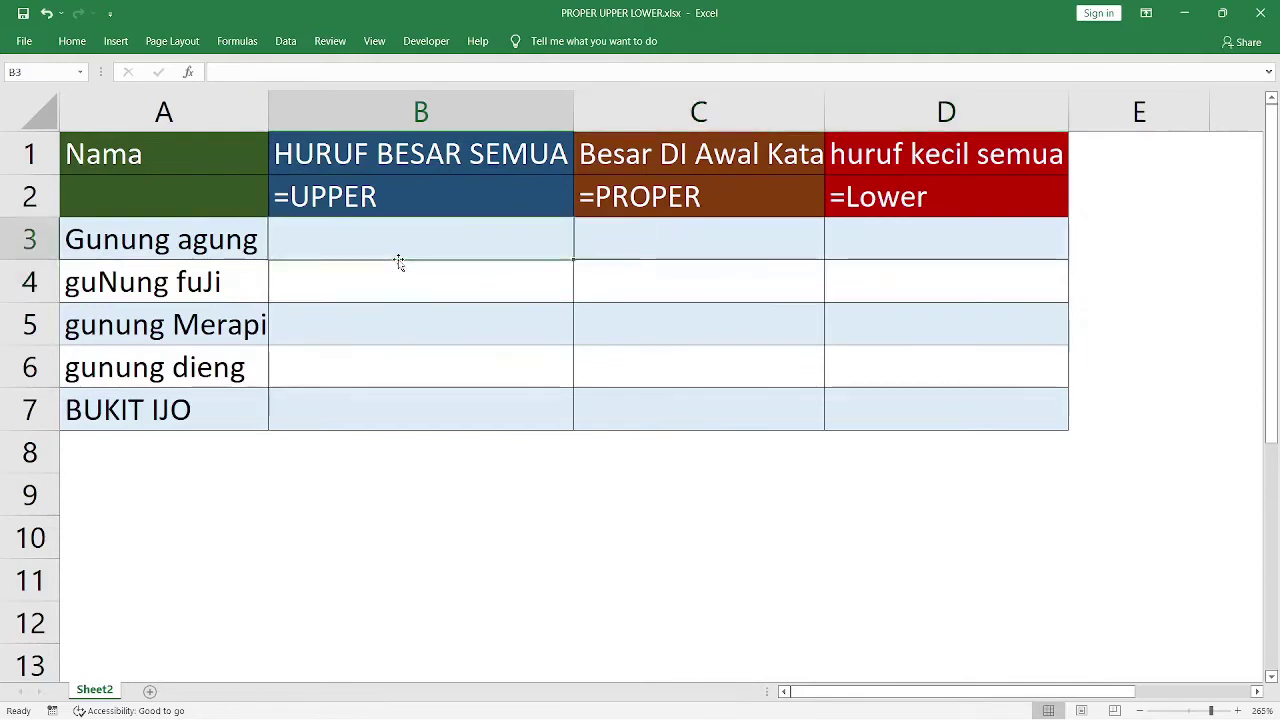
pyautogui.write('=u')
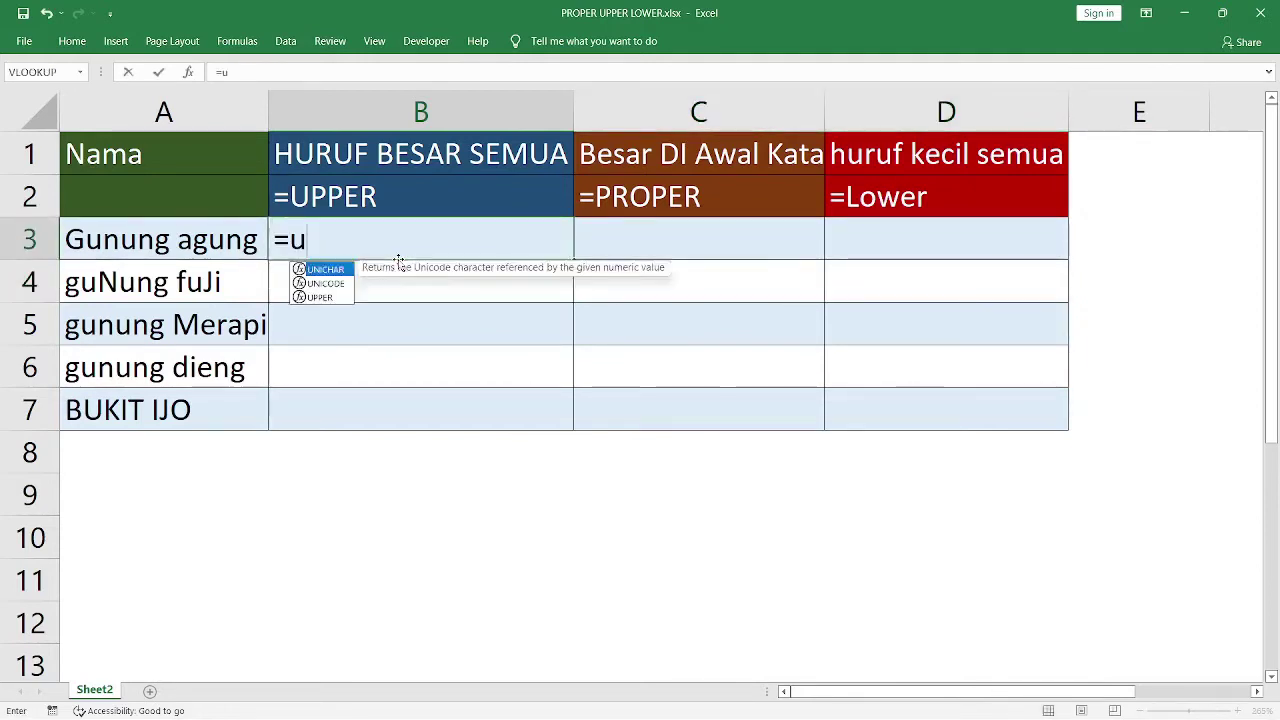
pyautogui.write('pp')
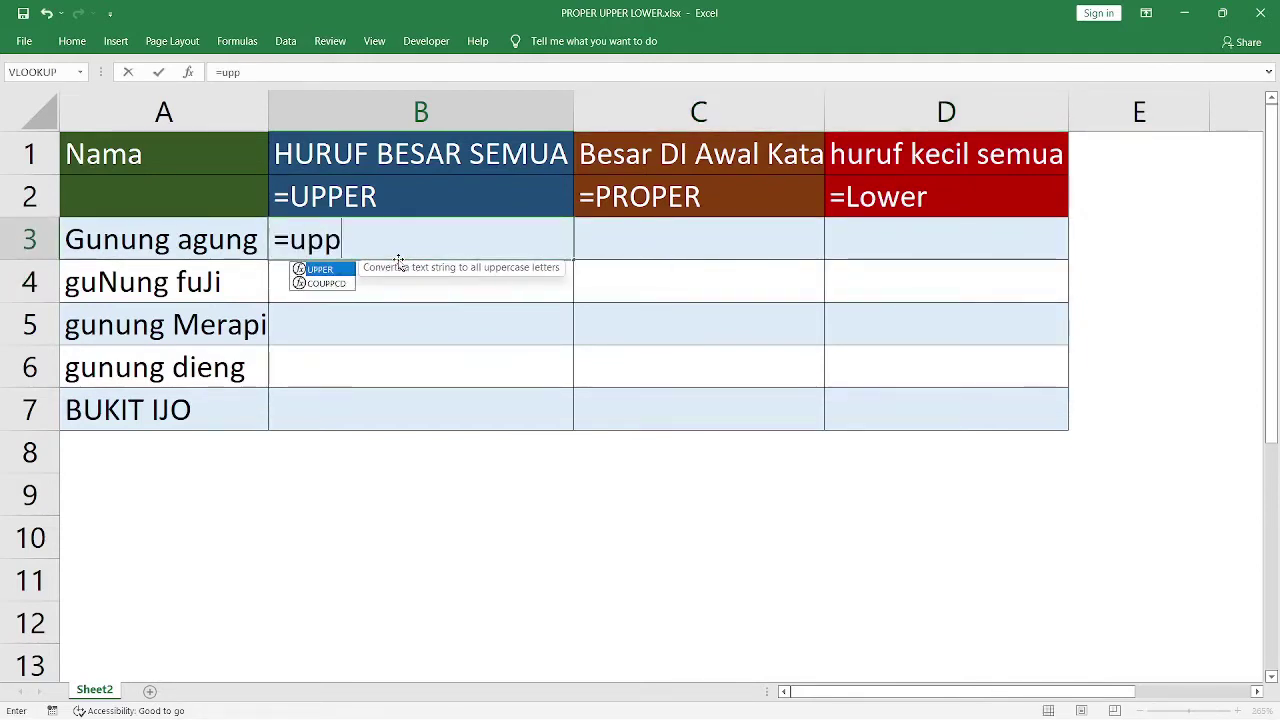
pyautogui.write('er')
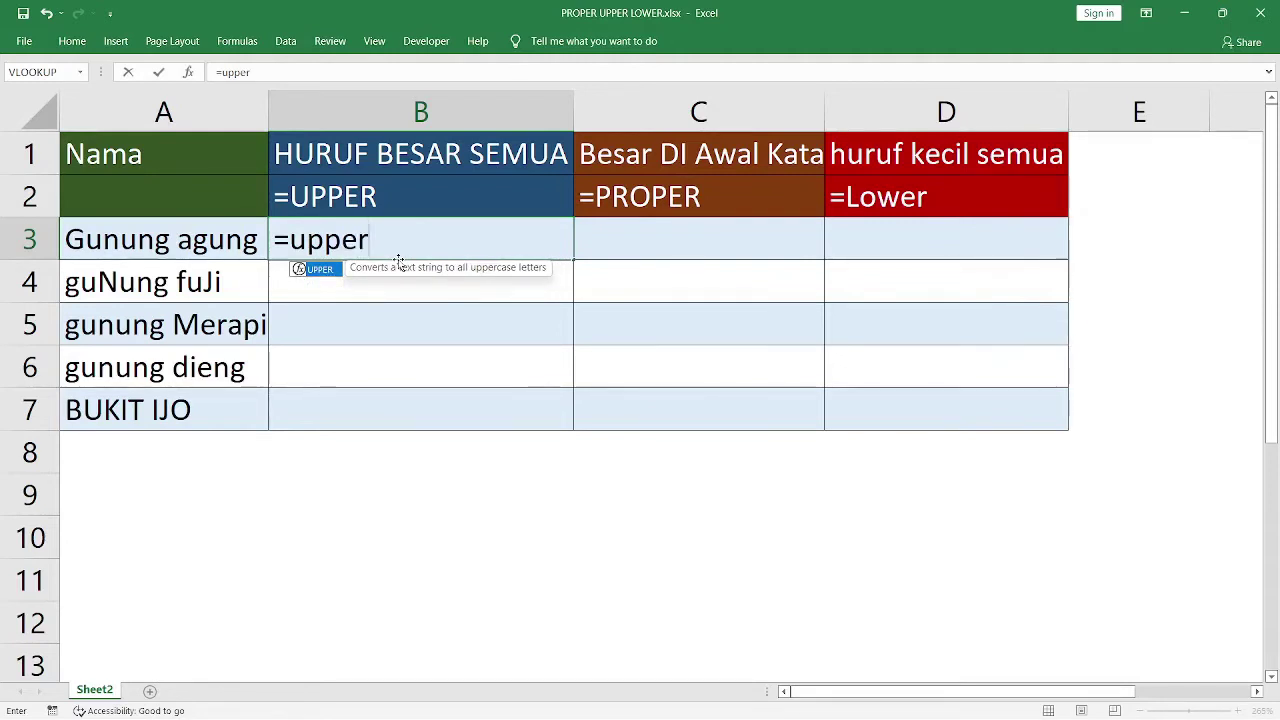
pyautogui.press('Tab')
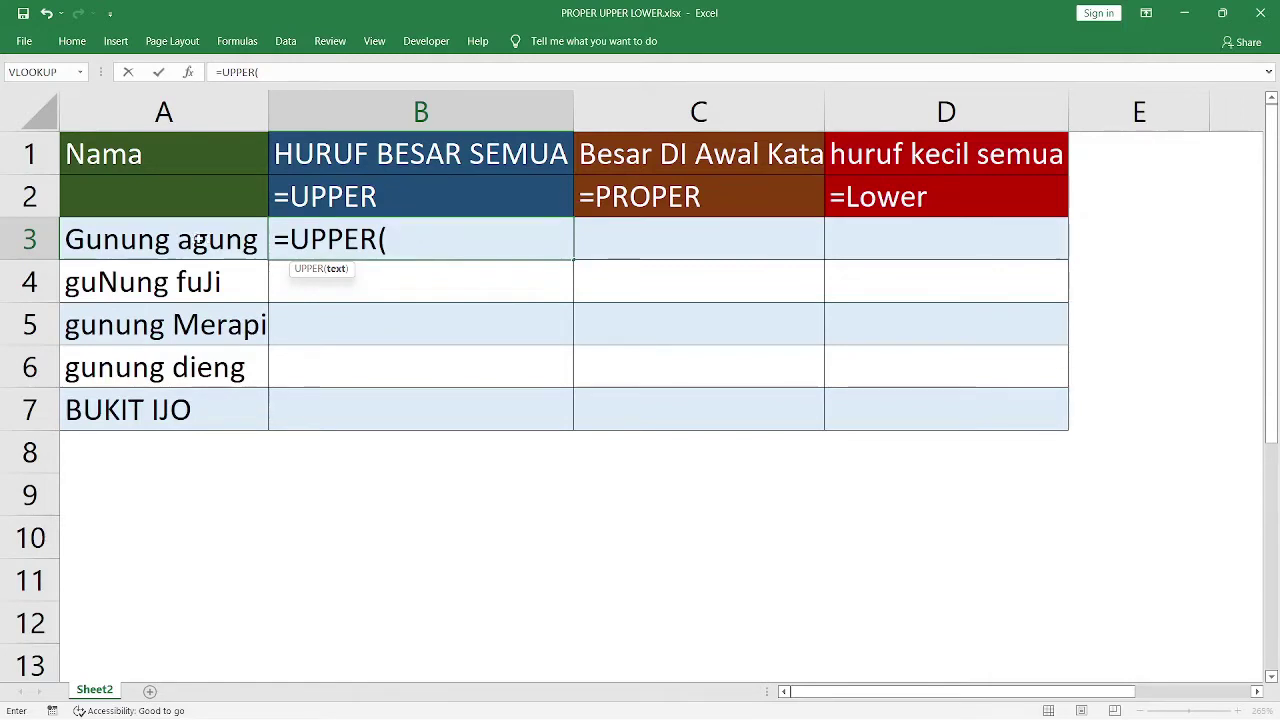
pyautogui.click(164, 240)
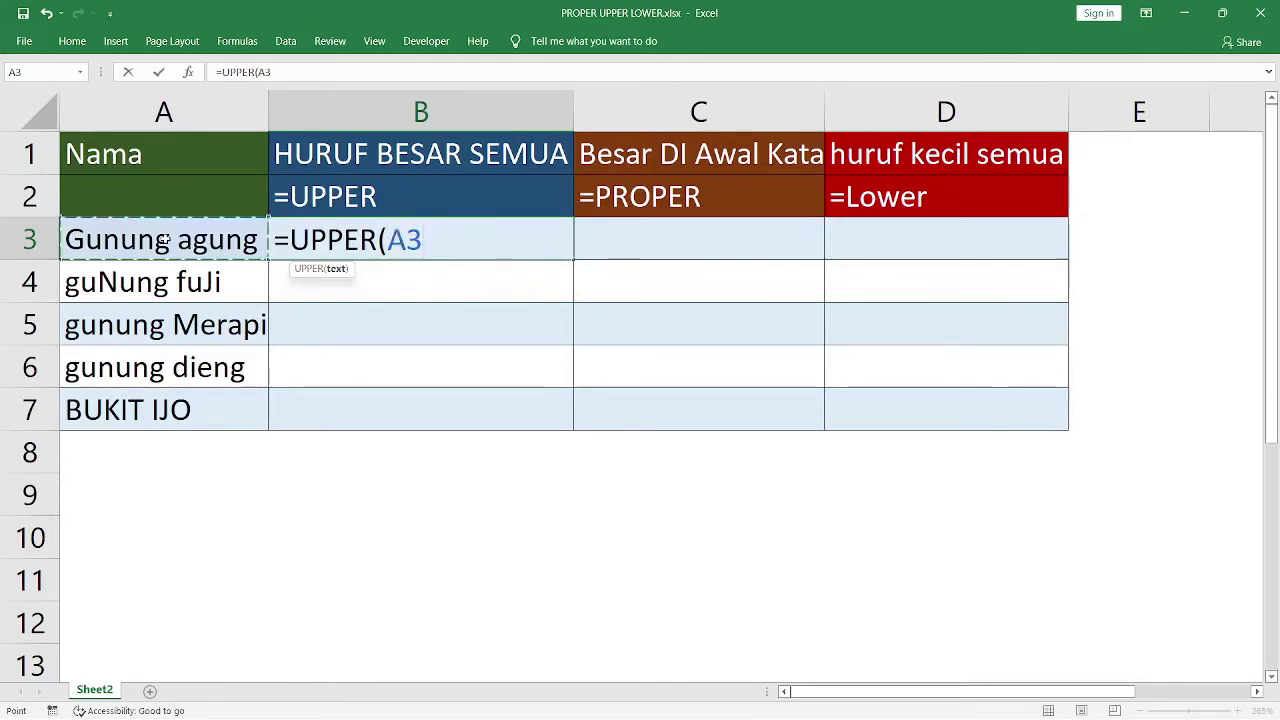
pyautogui.write(')')
pyautogui.press('Return')
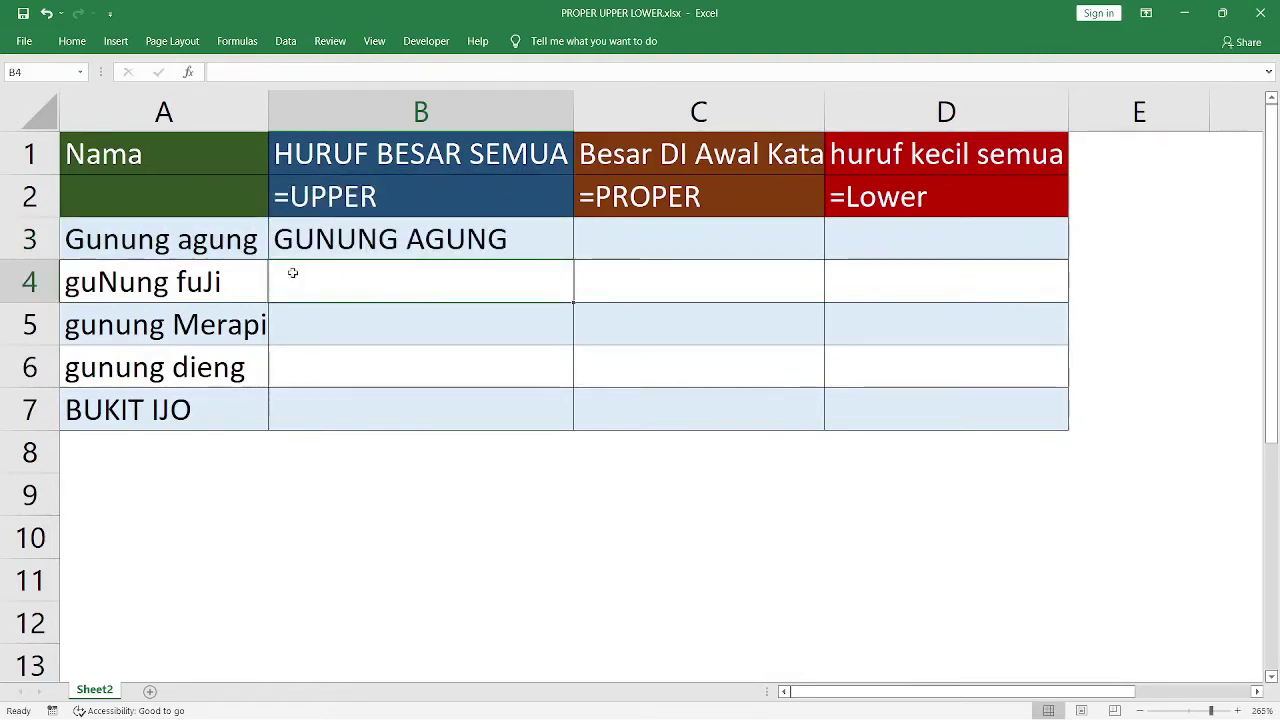
pyautogui.click(427, 248)
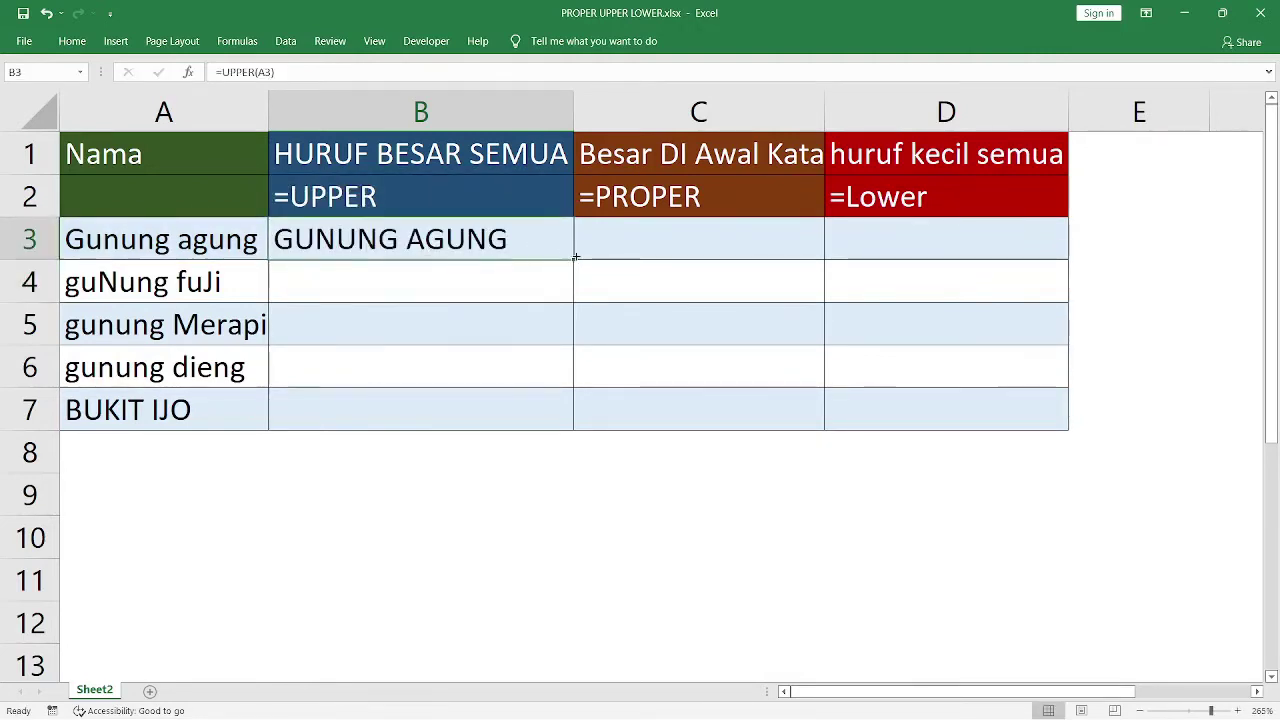
pyautogui.moveTo(574, 259); pyautogui.dragTo(574, 430)
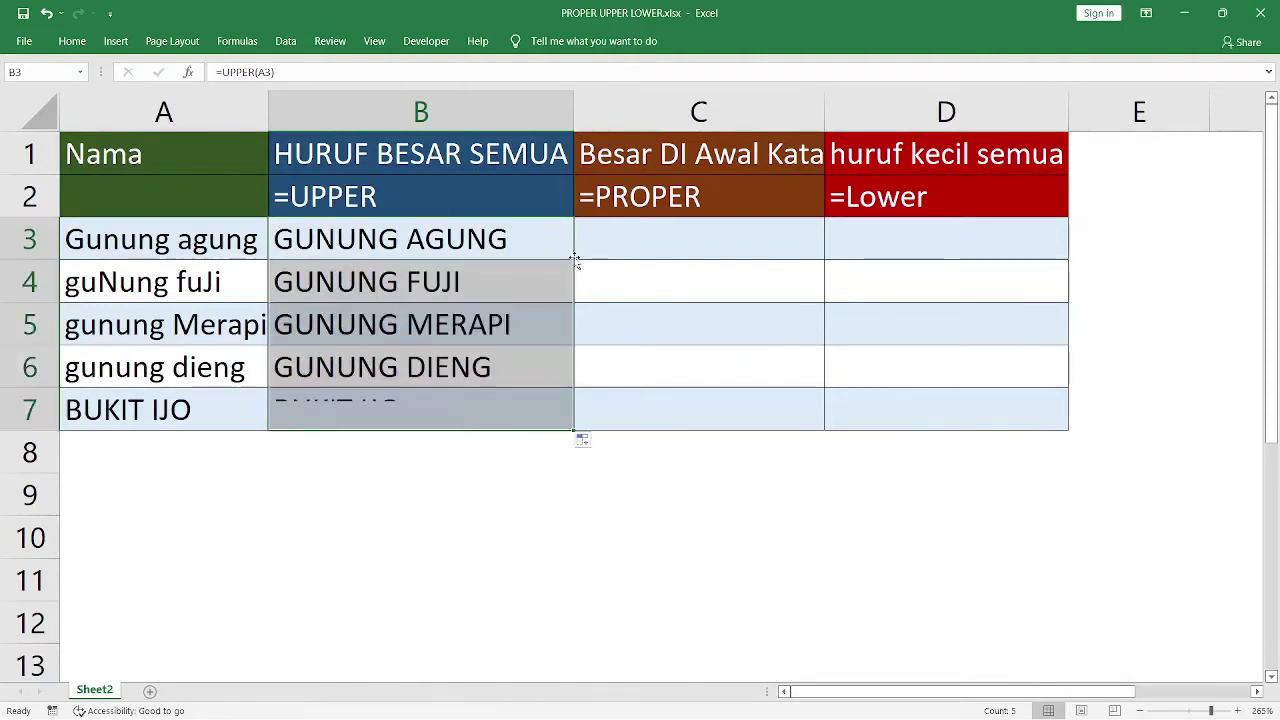
# Correct the column C heading to read 'Besar Di Awal Kata'
pyautogui.click(752, 248)
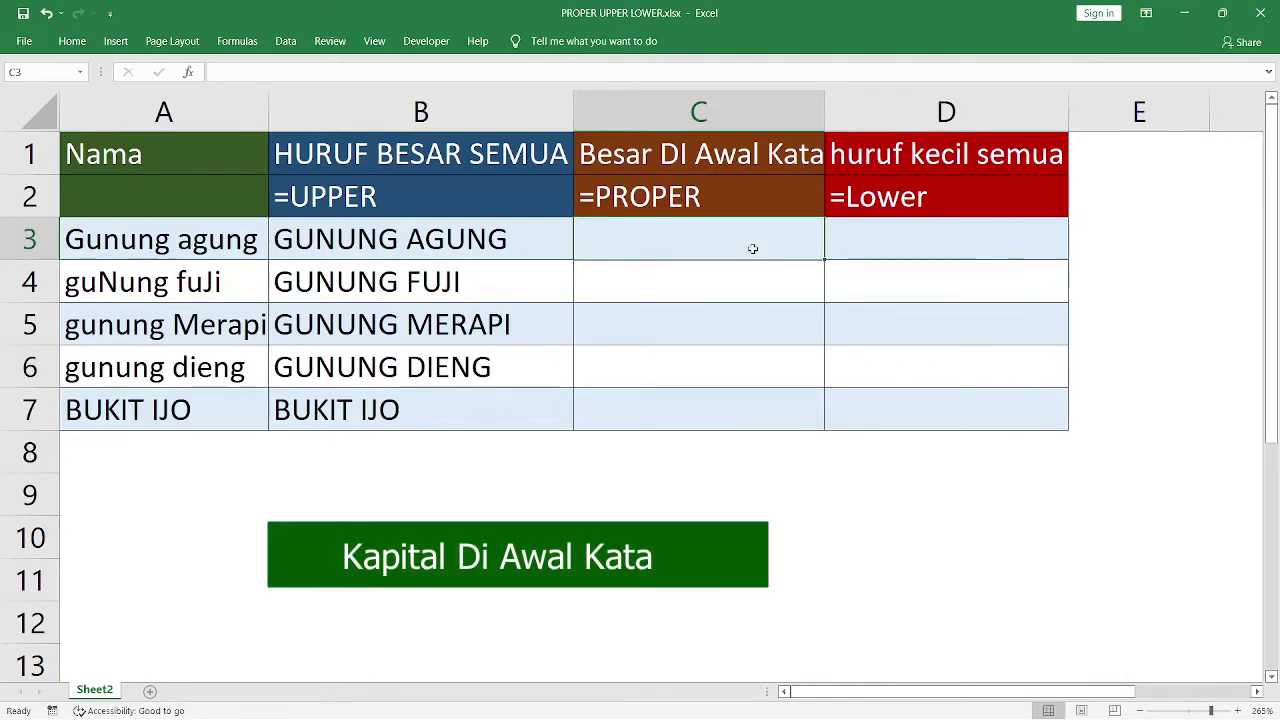
pyautogui.doubleClick(688, 153)
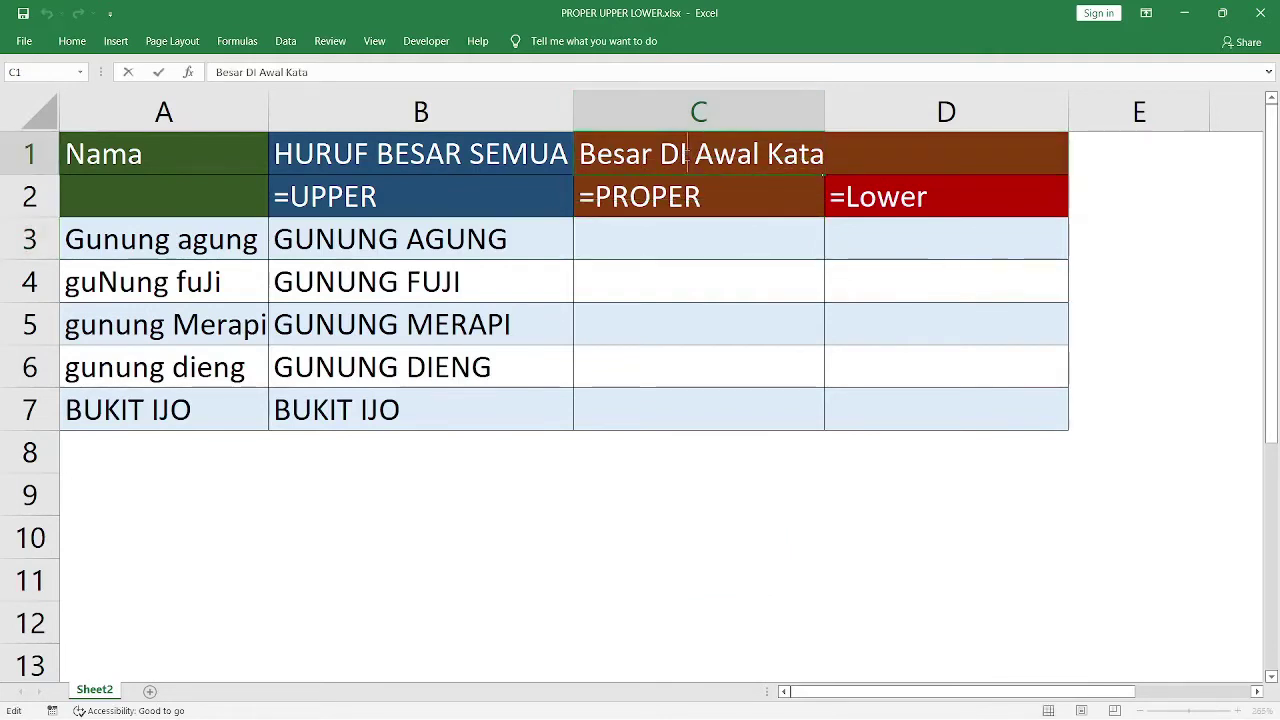
pyautogui.press('BackSpace')
pyautogui.write('i')
pyautogui.press('Return')
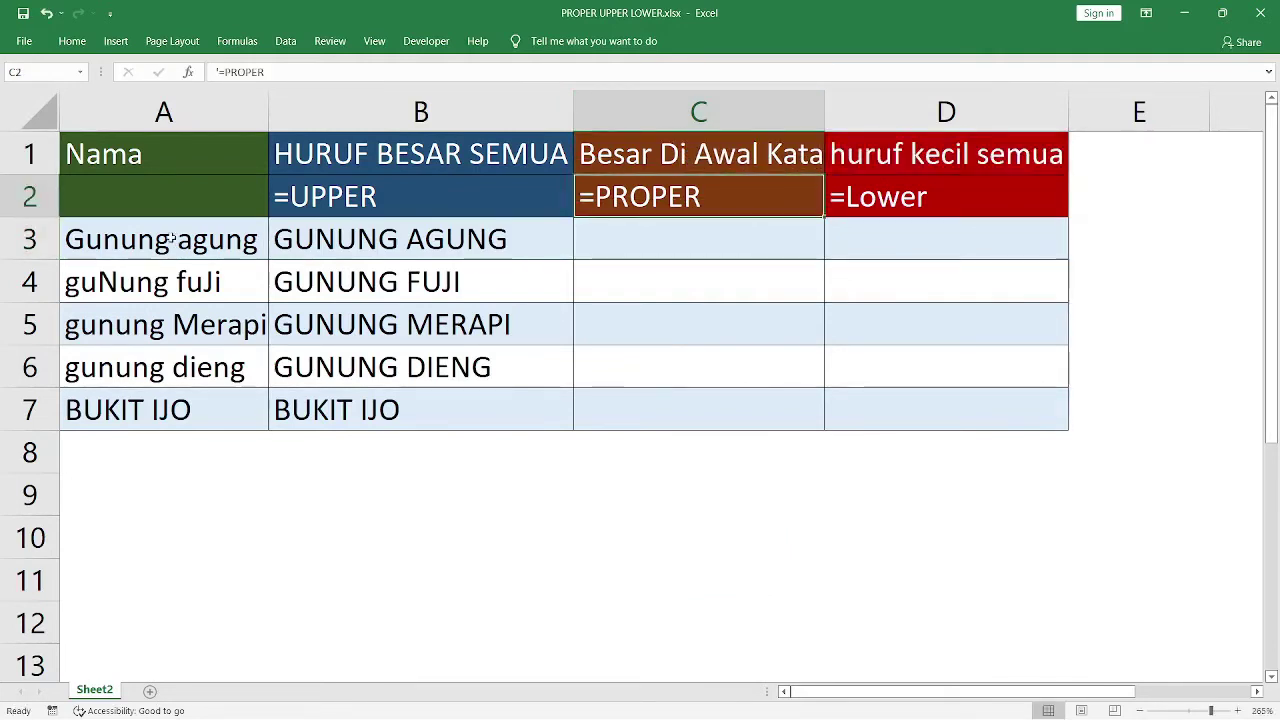
# Type 'Gunung Agung' into C3 by hand, then clear it again
pyautogui.click(591, 233)
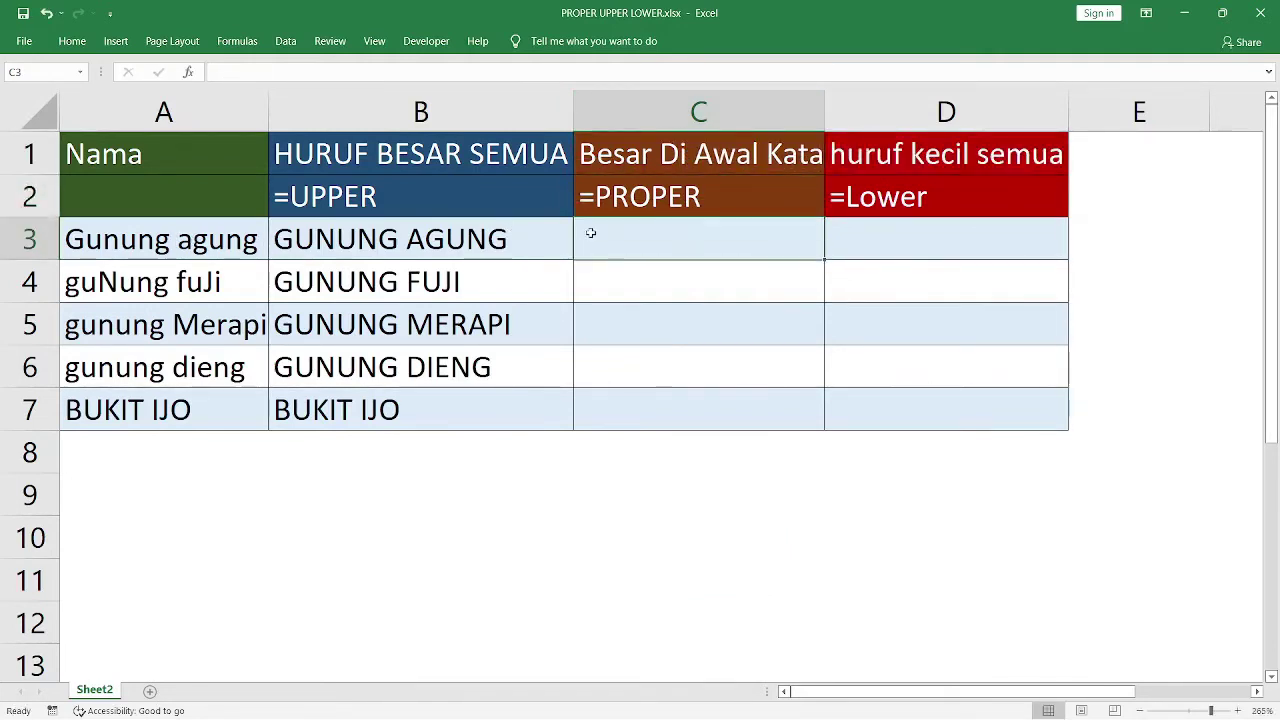
pyautogui.write('Gunun')
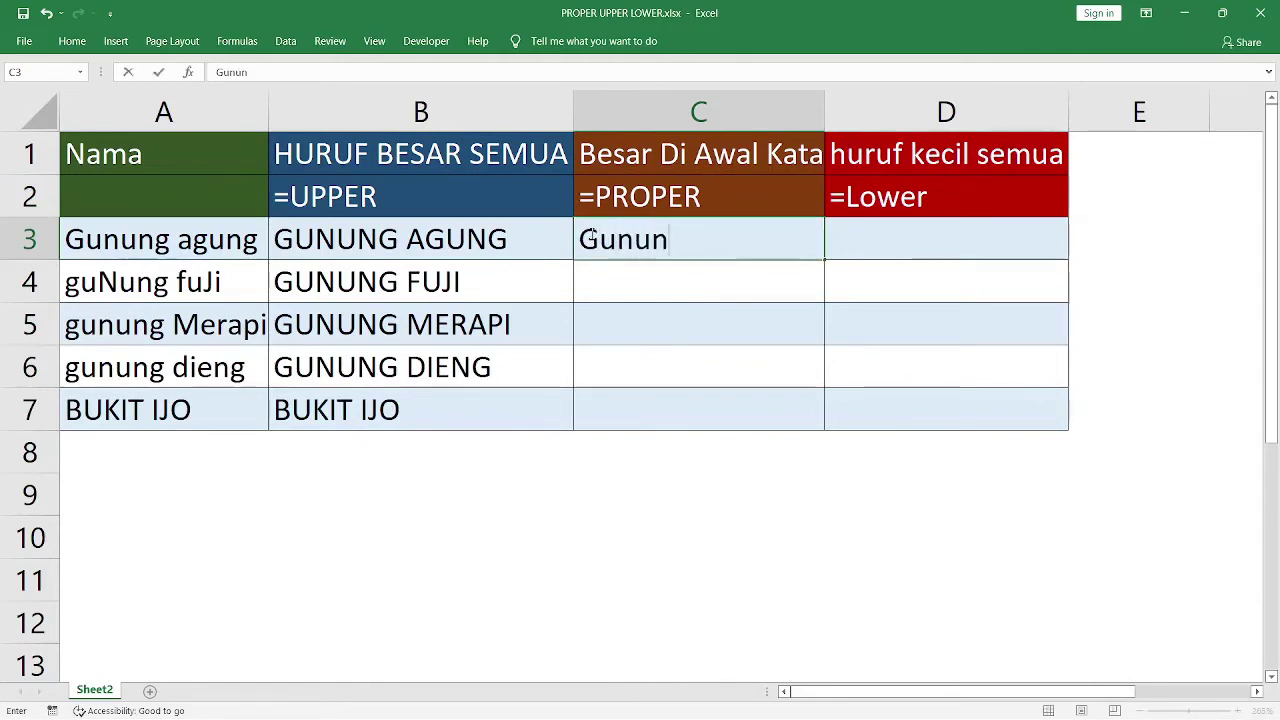
pyautogui.write('g Agung')
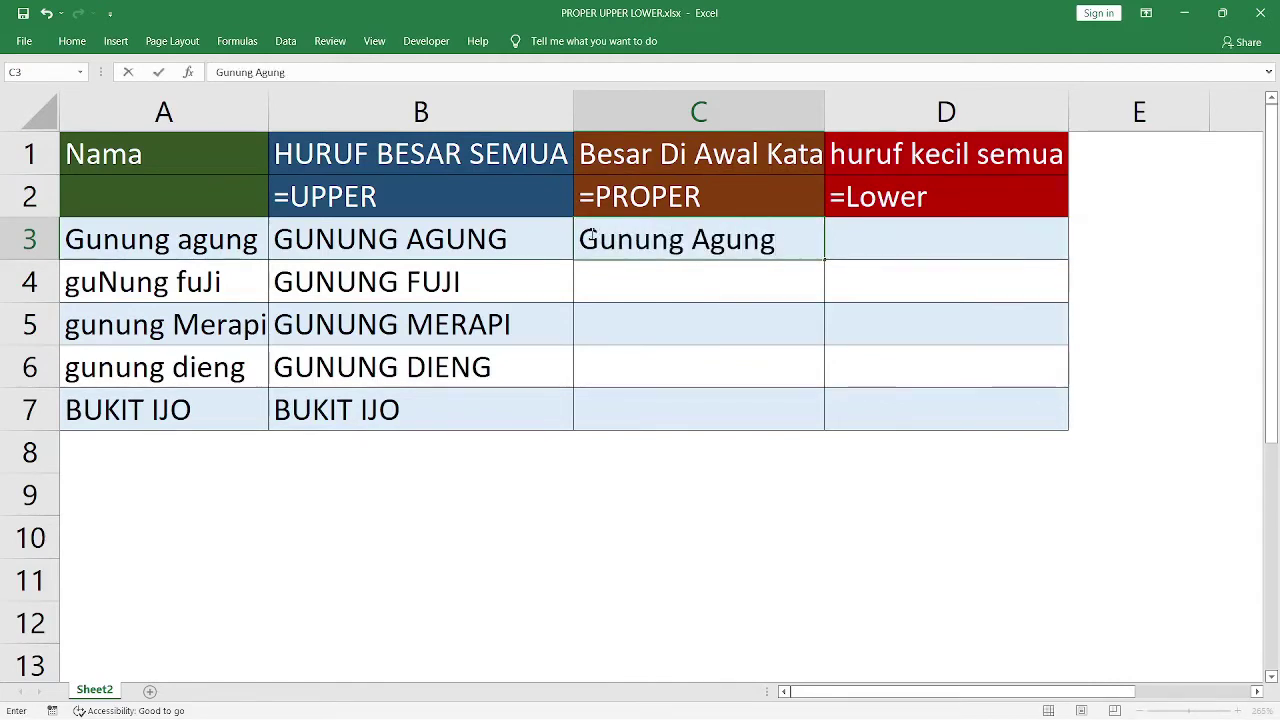
pyautogui.press('Return')
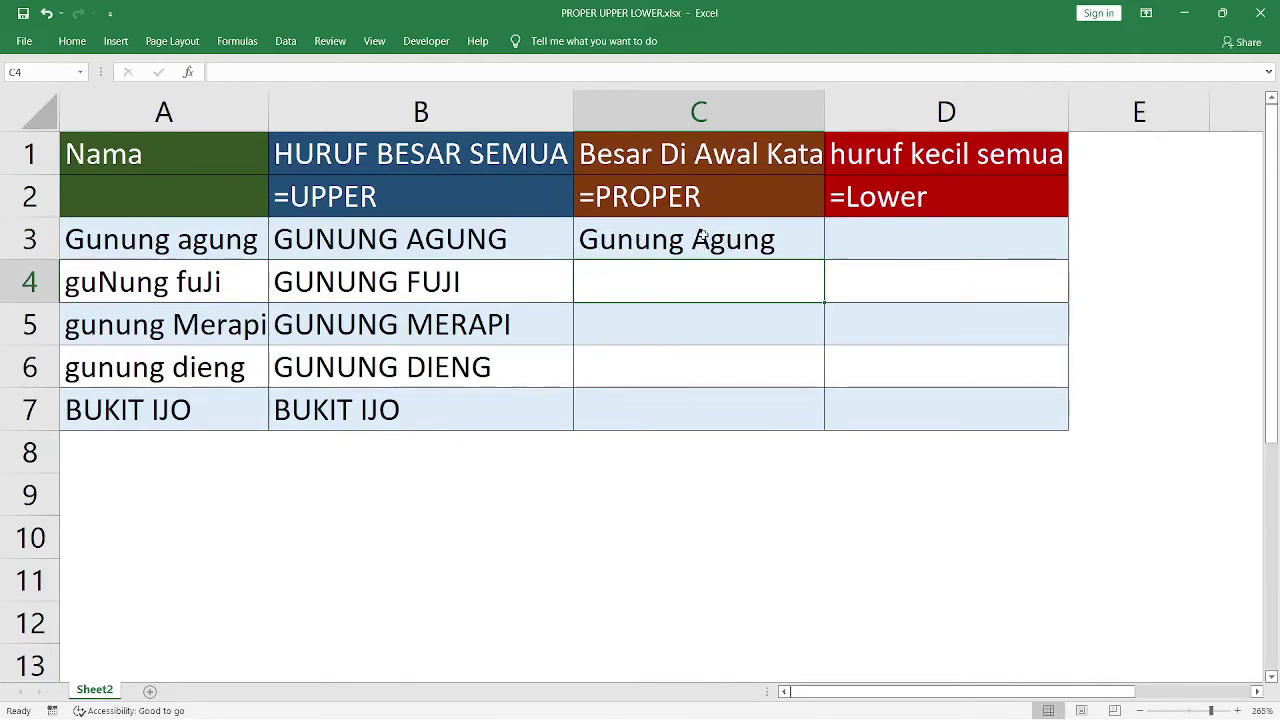
pyautogui.click(698, 239)
pyautogui.press('Delete')
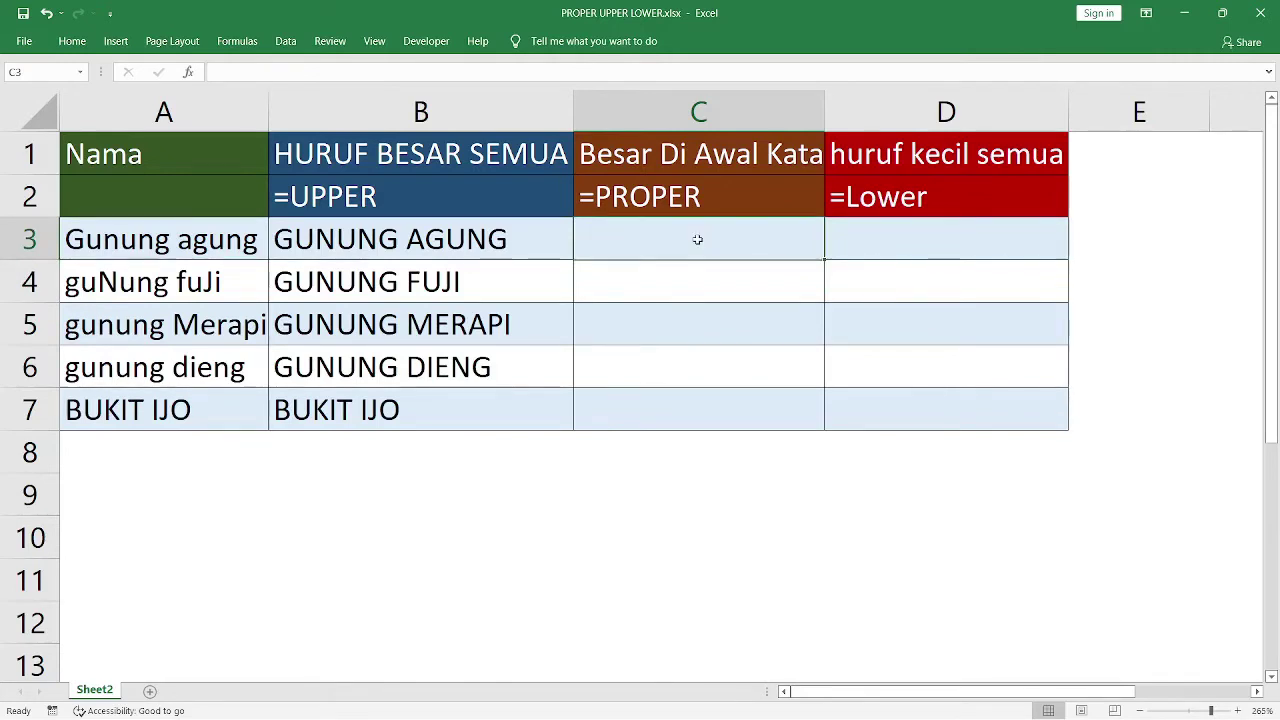
# Enter =PROPER(A3) in C3 and fill it down to C7, giving Gunung Agung through Bukit Ijo
pyautogui.write('=p')
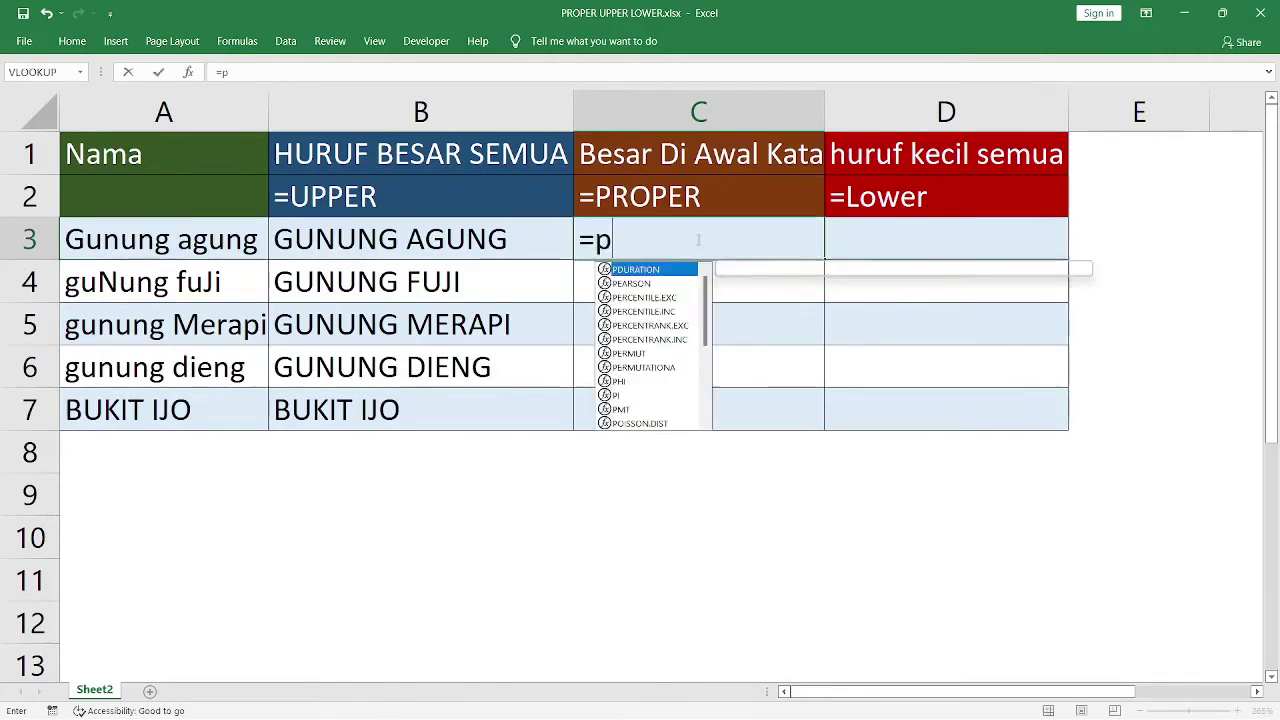
pyautogui.write('rop')
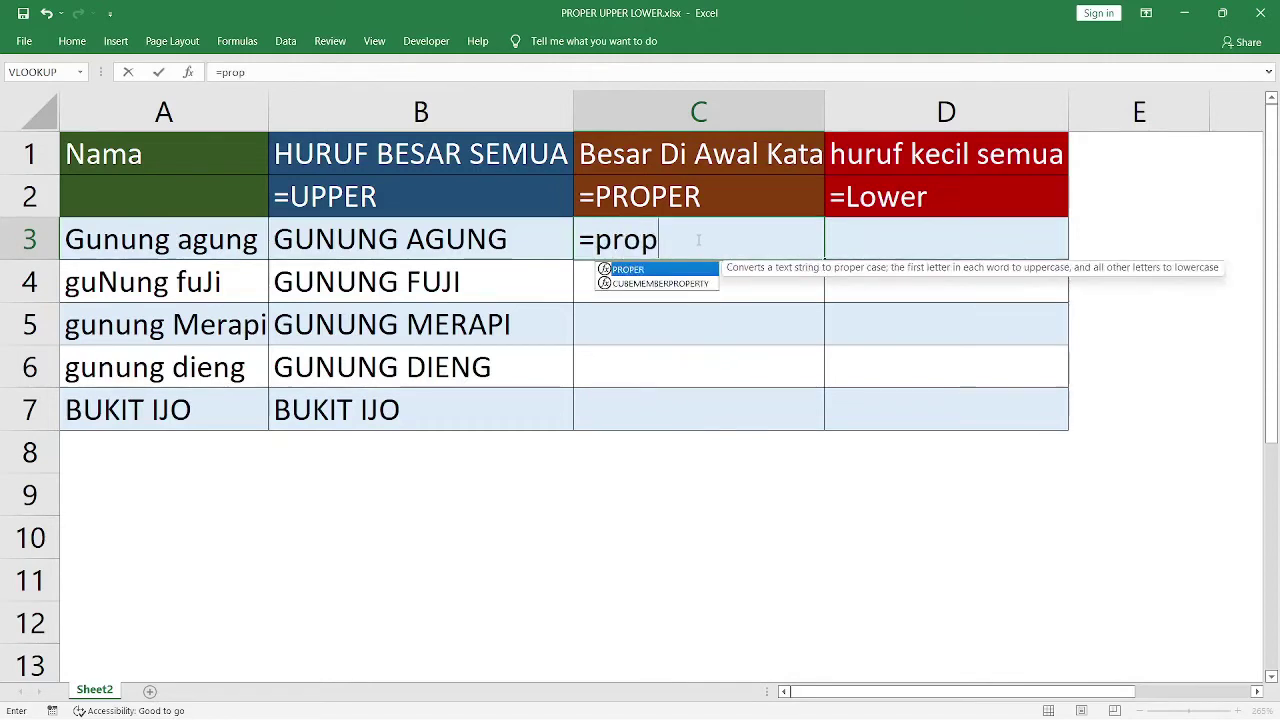
pyautogui.press('Tab')
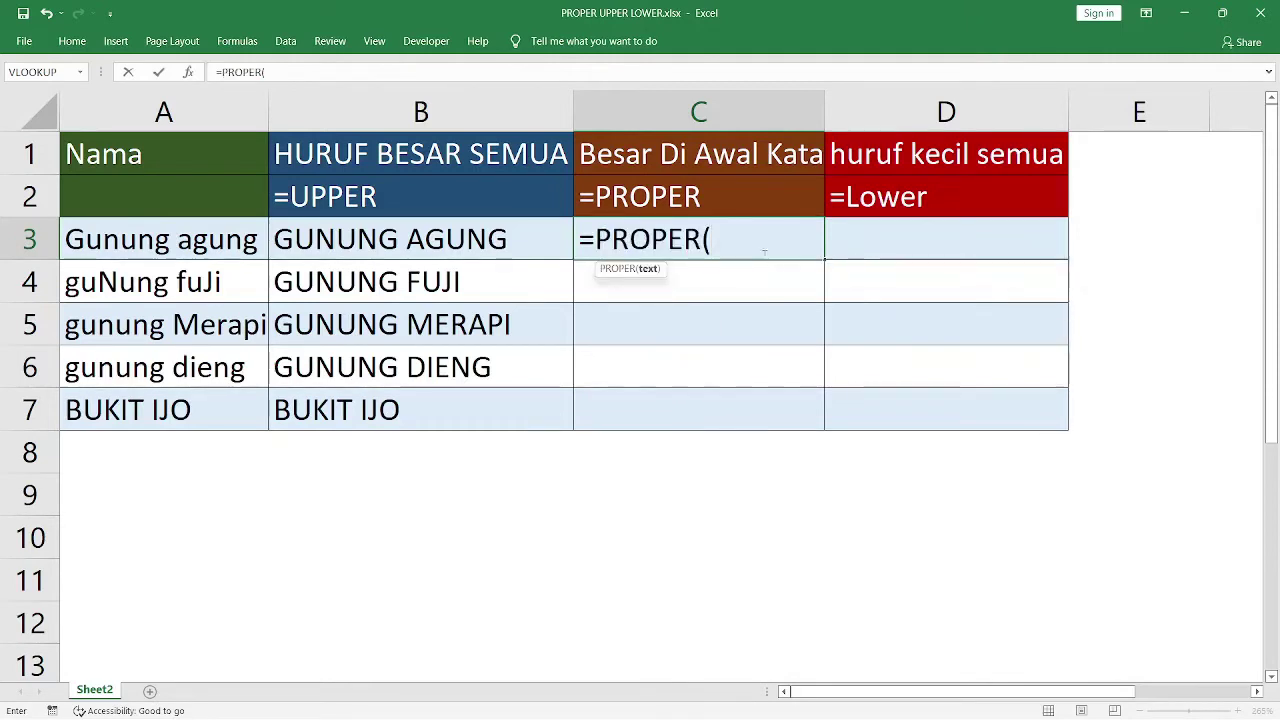
pyautogui.click(238, 250)
pyautogui.press('Return')
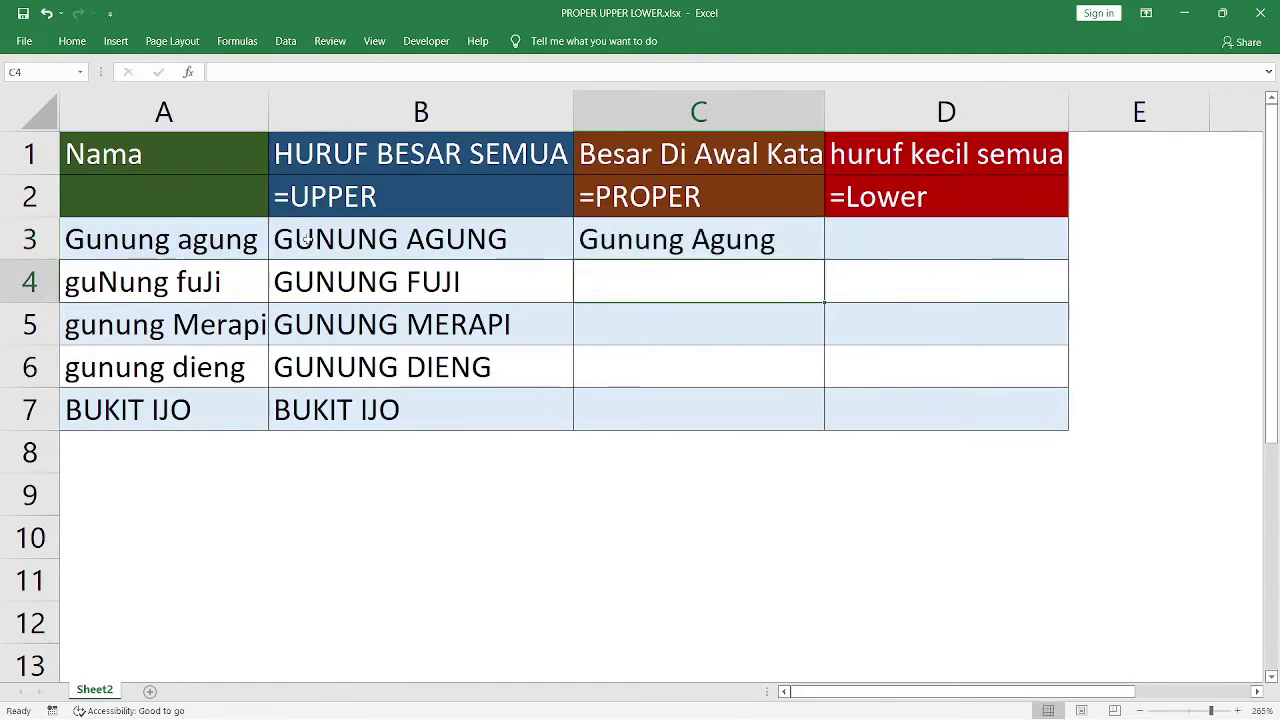
pyautogui.click(803, 247)
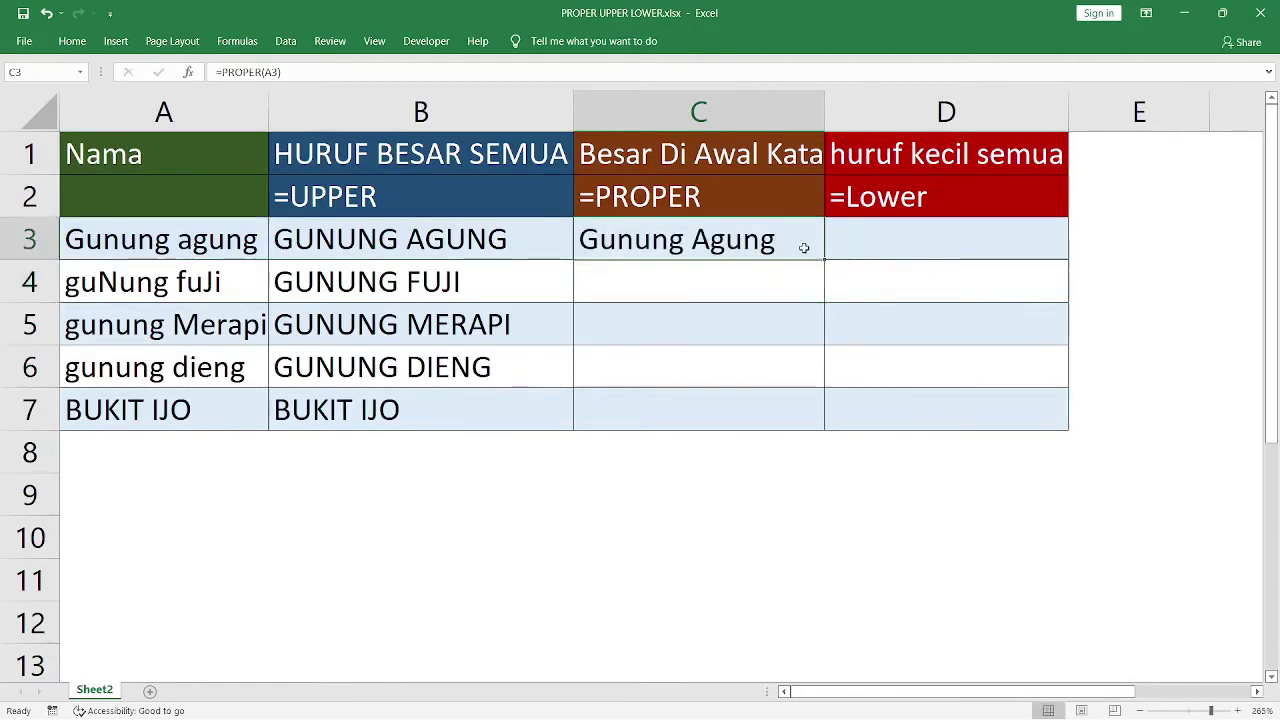
pyautogui.doubleClick(824, 259)
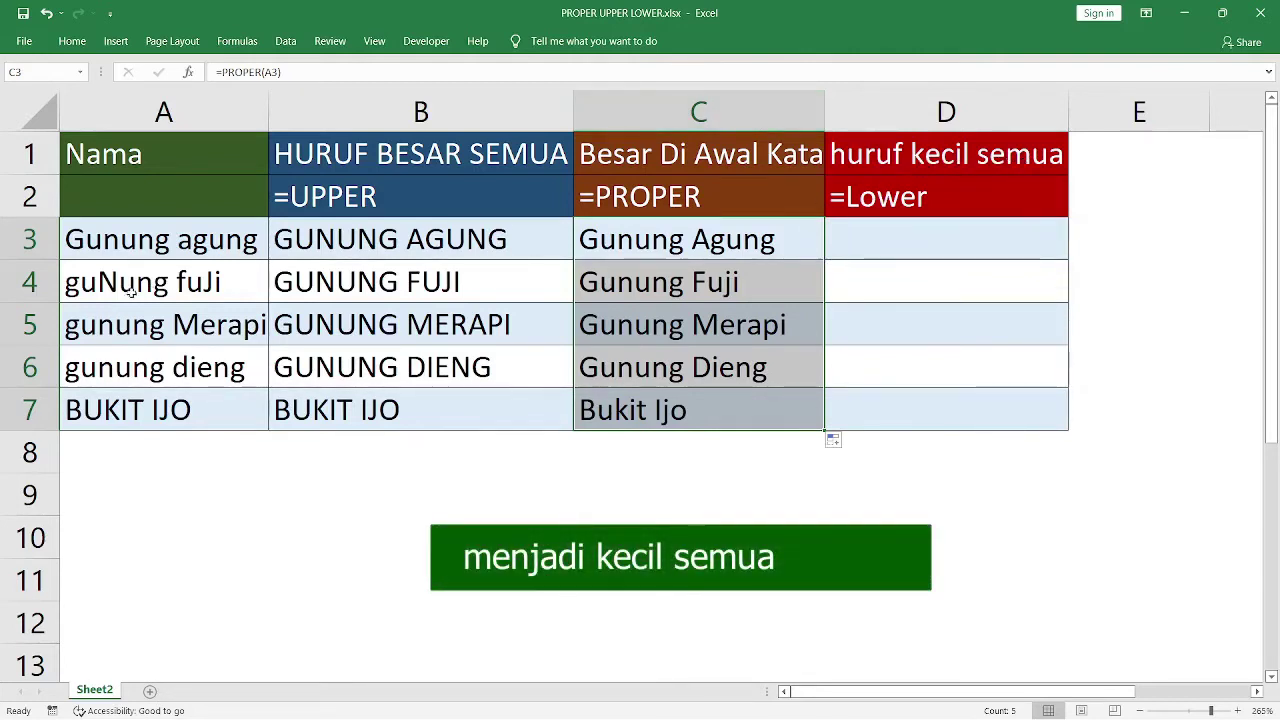
pyautogui.click(877, 244)
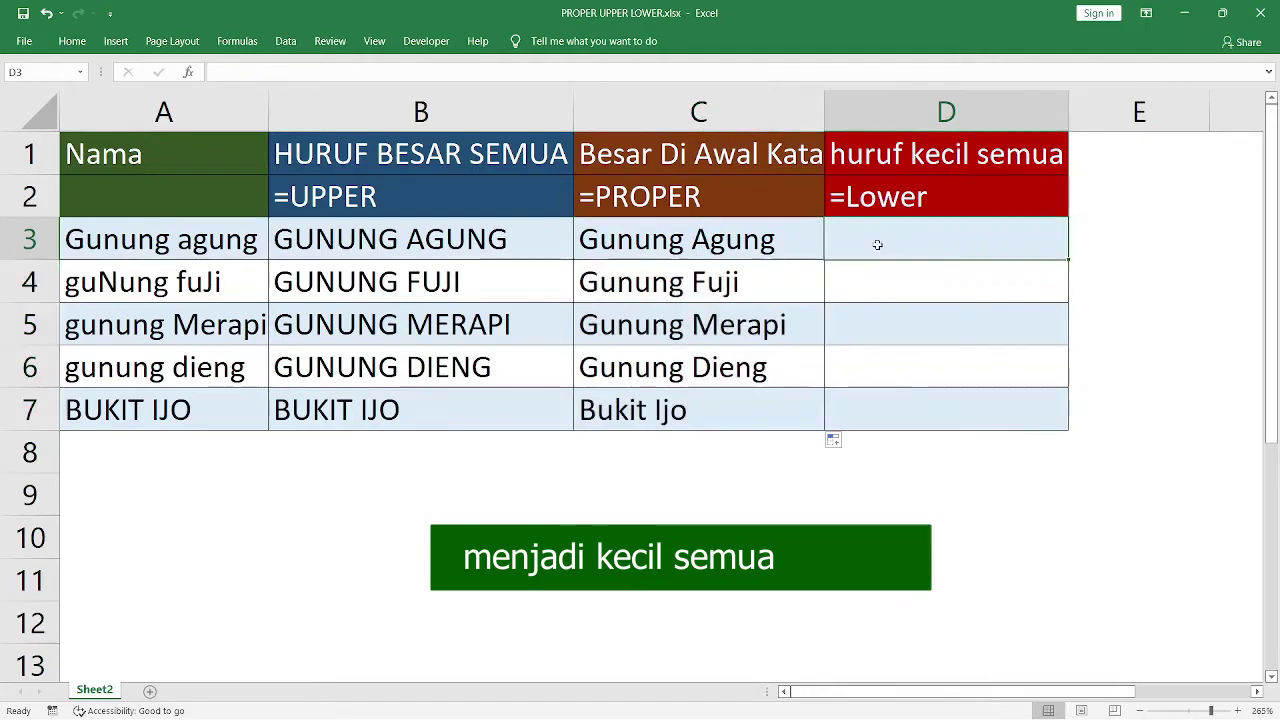
pyautogui.write('gunung ag')
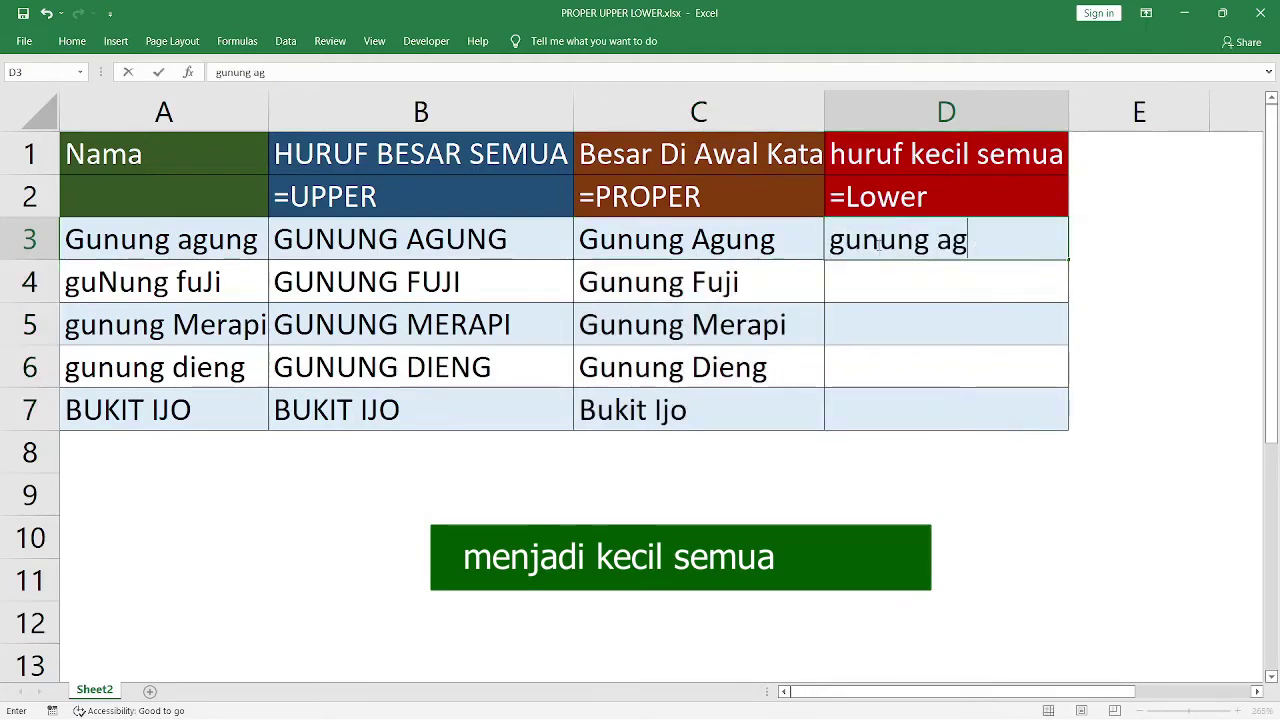
pyautogui.write('ung')
pyautogui.press('Return')
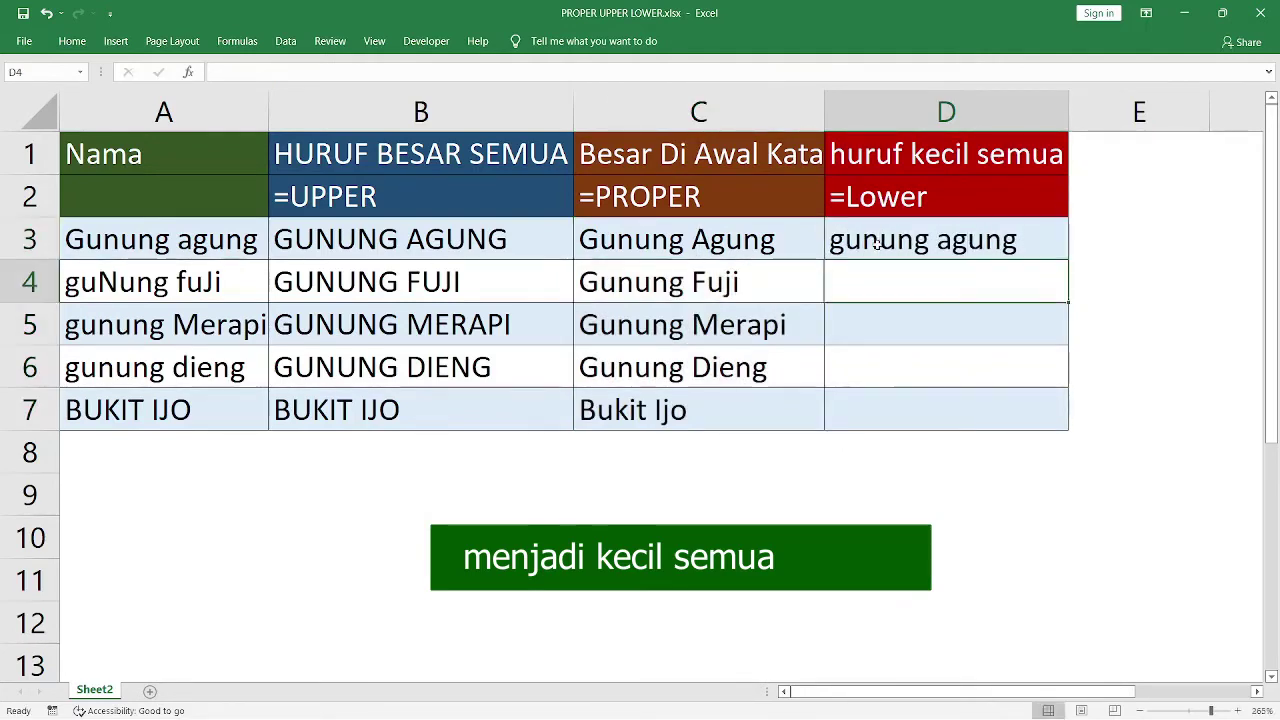
pyautogui.click(877, 244)
pyautogui.press('Delete')
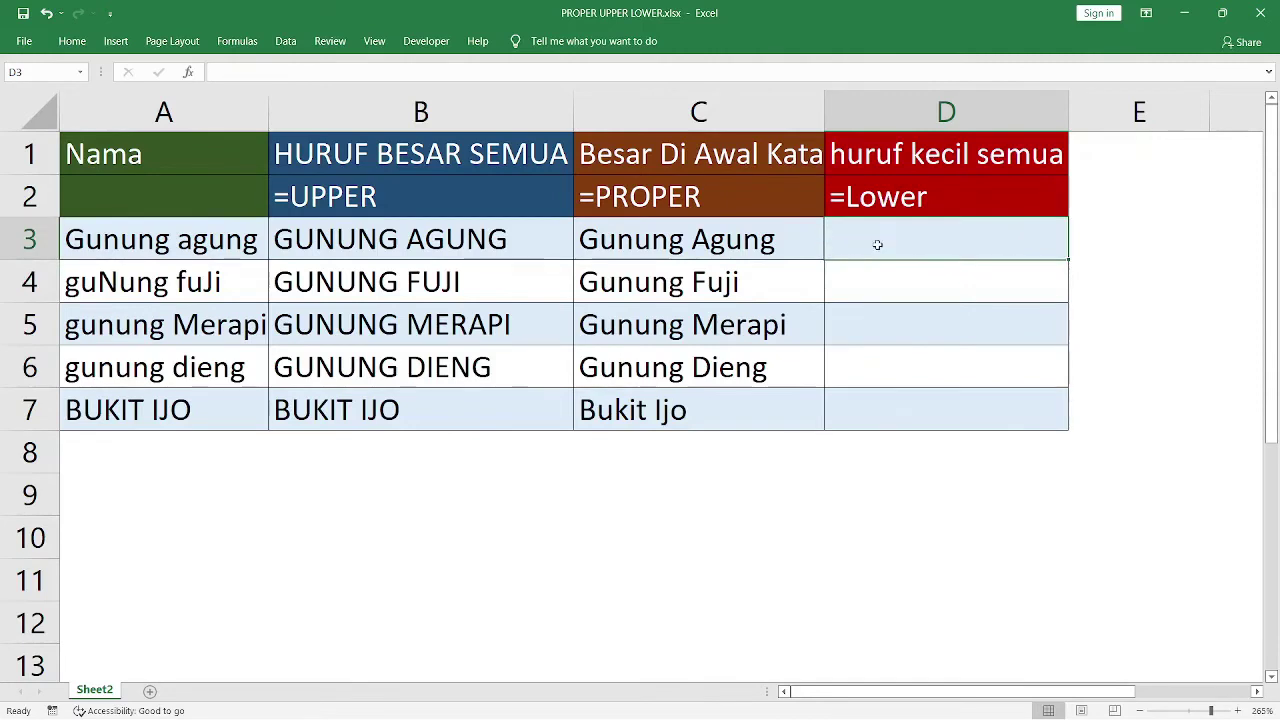
# Enter =LOWER(A3) in D3 and fill it down to D7, giving gunung agung through bukit ijo
pyautogui.write('=lo')
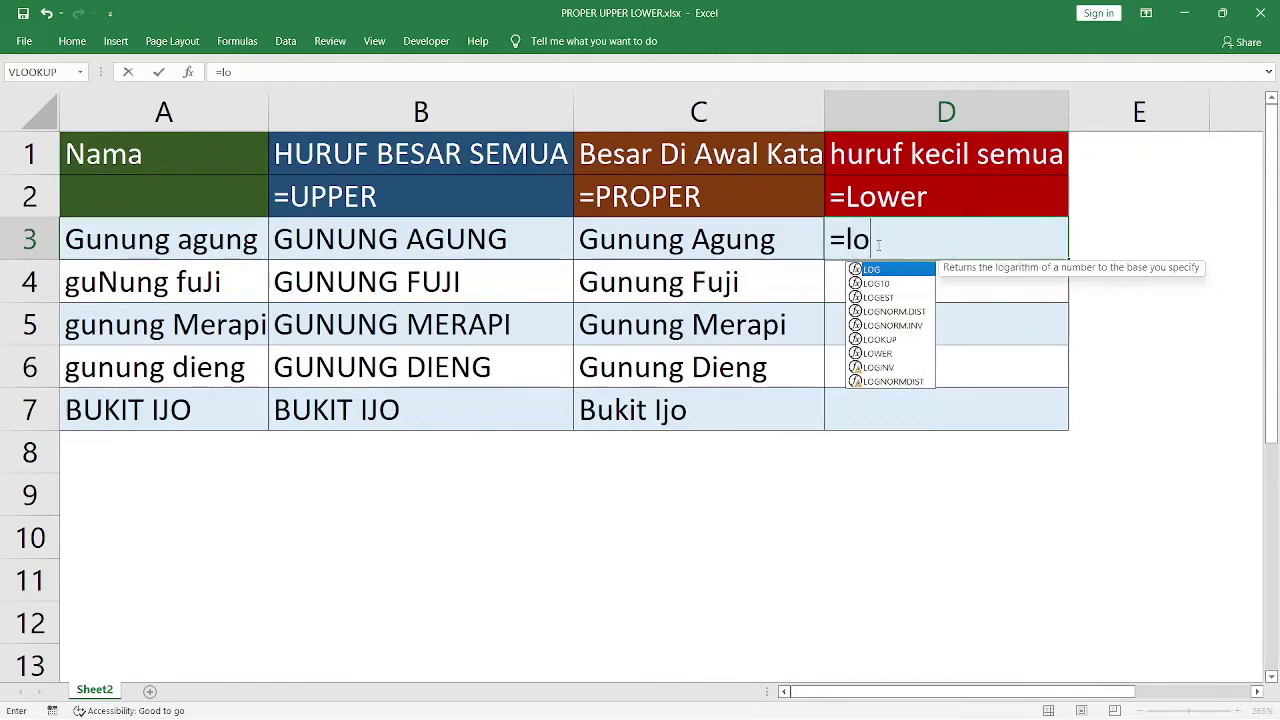
pyautogui.write('wer')
pyautogui.press('Tab')
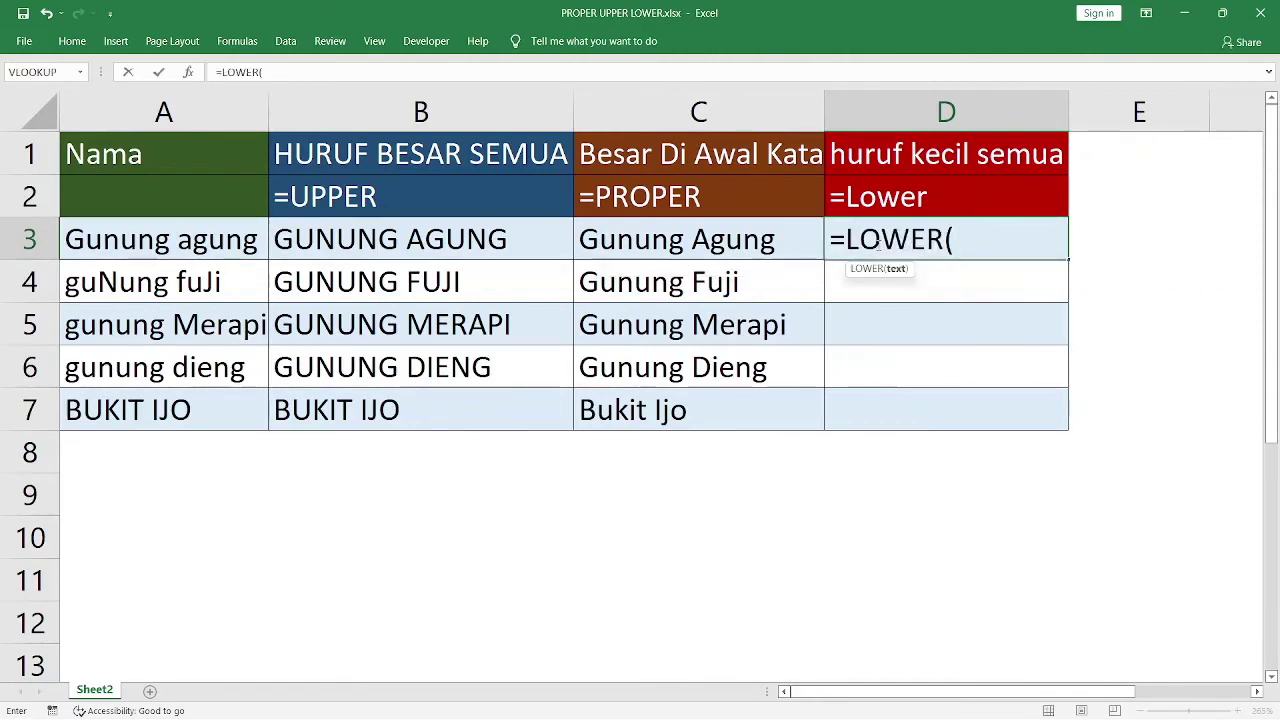
pyautogui.click(193, 237)
pyautogui.press('Return')
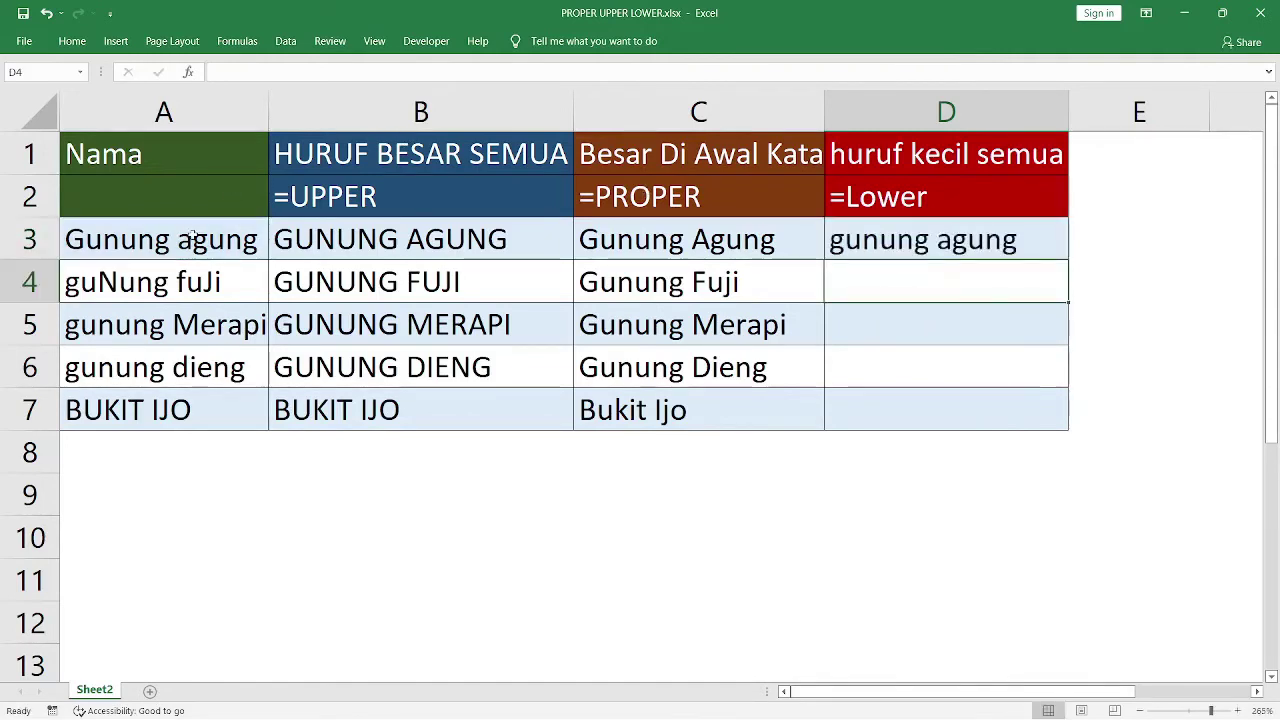
pyautogui.click(1000, 242)
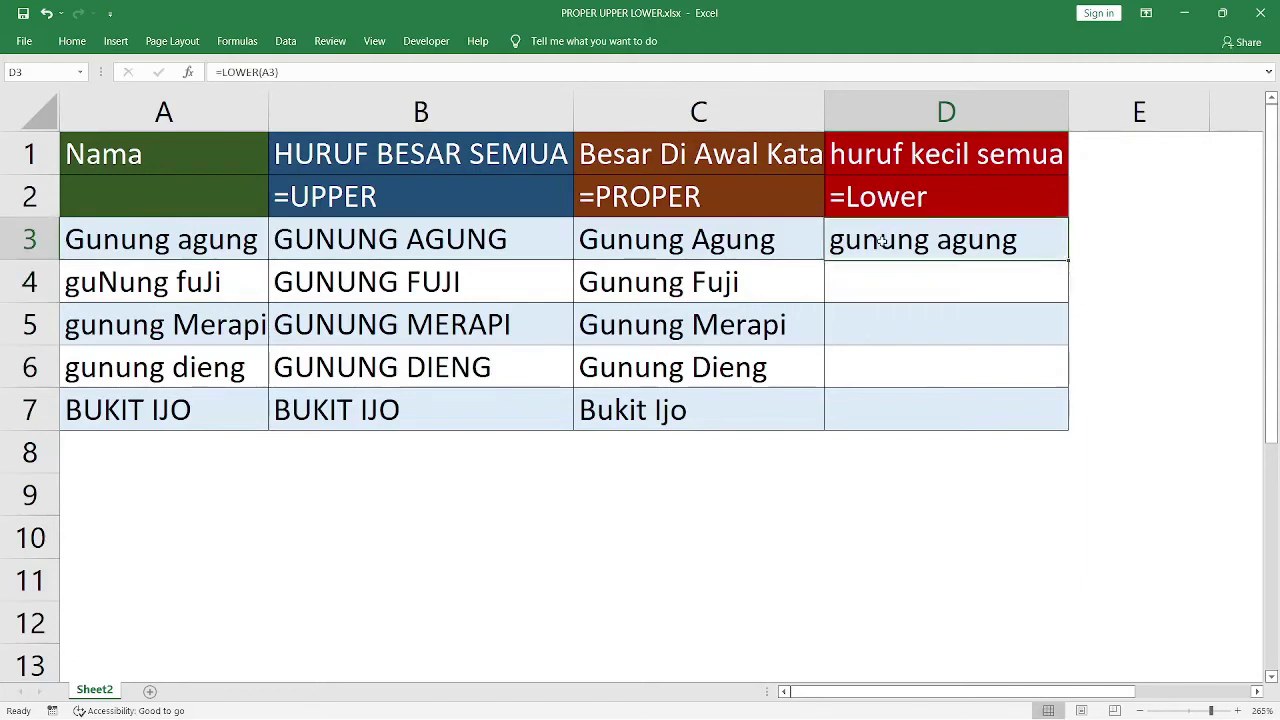
pyautogui.doubleClick(1068, 259)
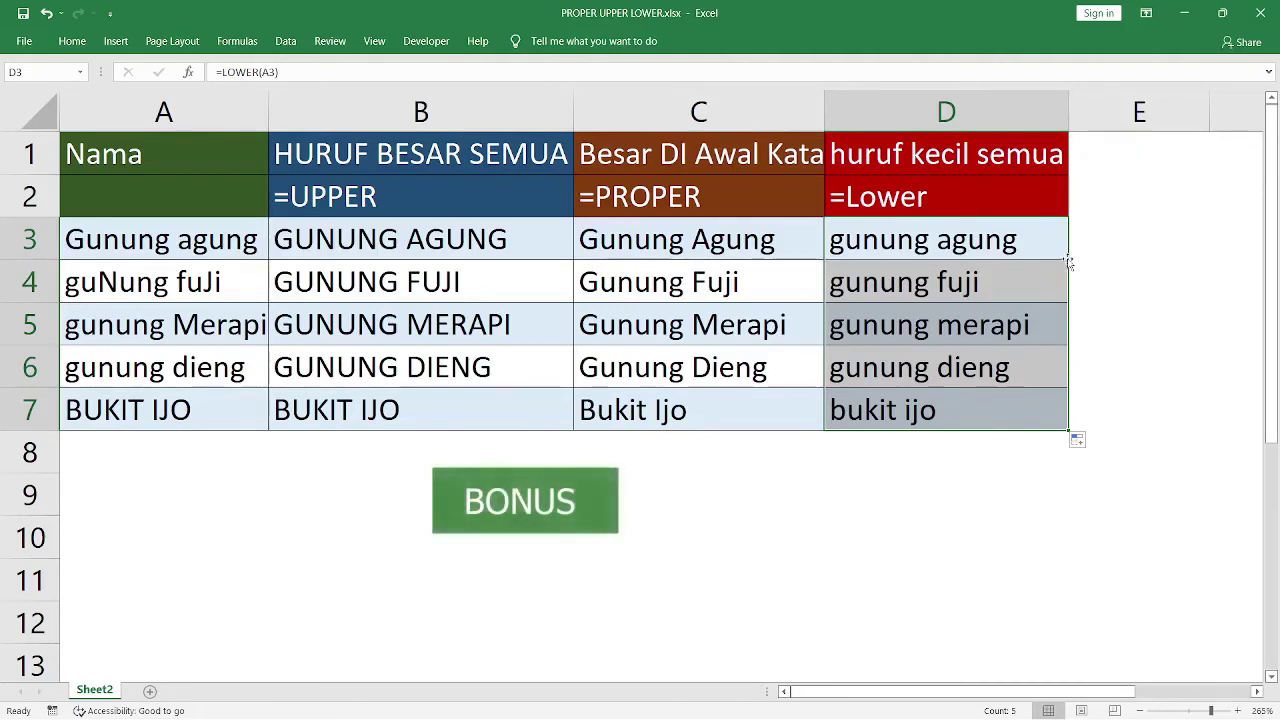
pyautogui.click(1123, 215)
# Enter 'Bukit ijo' in A10 and begin a sentence formula in B10 with '… pergi ke'
pyautogui.press('Down')
pyautogui.press('Down')
pyautogui.press('Down')
pyautogui.press('Down')
pyautogui.press('Down')
pyautogui.press('Down')
pyautogui.press('Down')
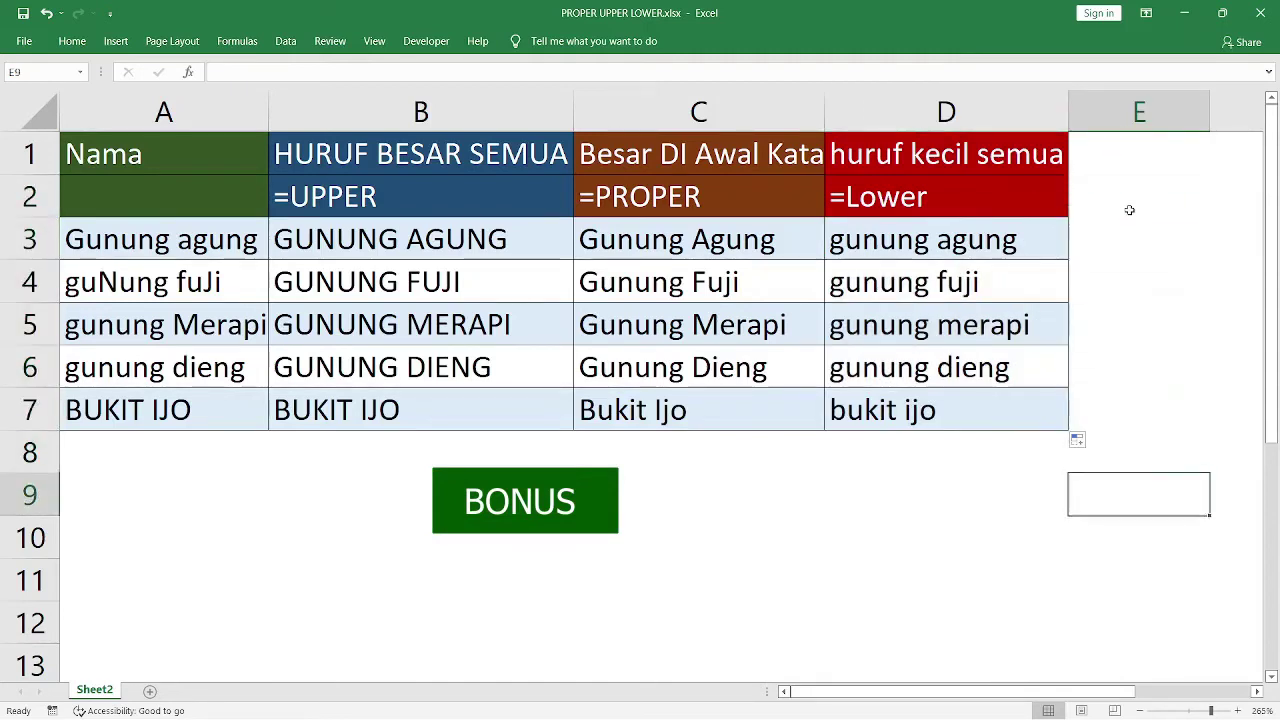
pyautogui.press('Down')
pyautogui.press('Left')
pyautogui.press('Left')
pyautogui.press('Left')
pyautogui.press('Left')
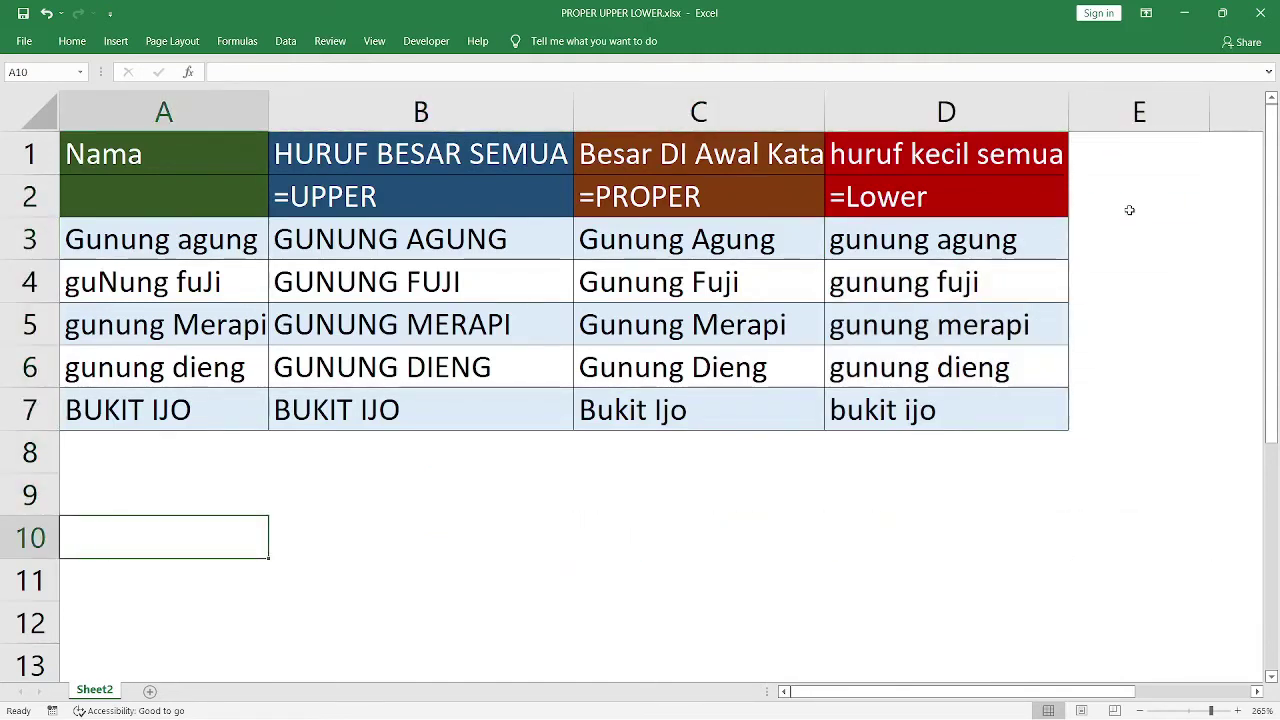
pyautogui.write('Bukit ijo')
pyautogui.press('Tab')
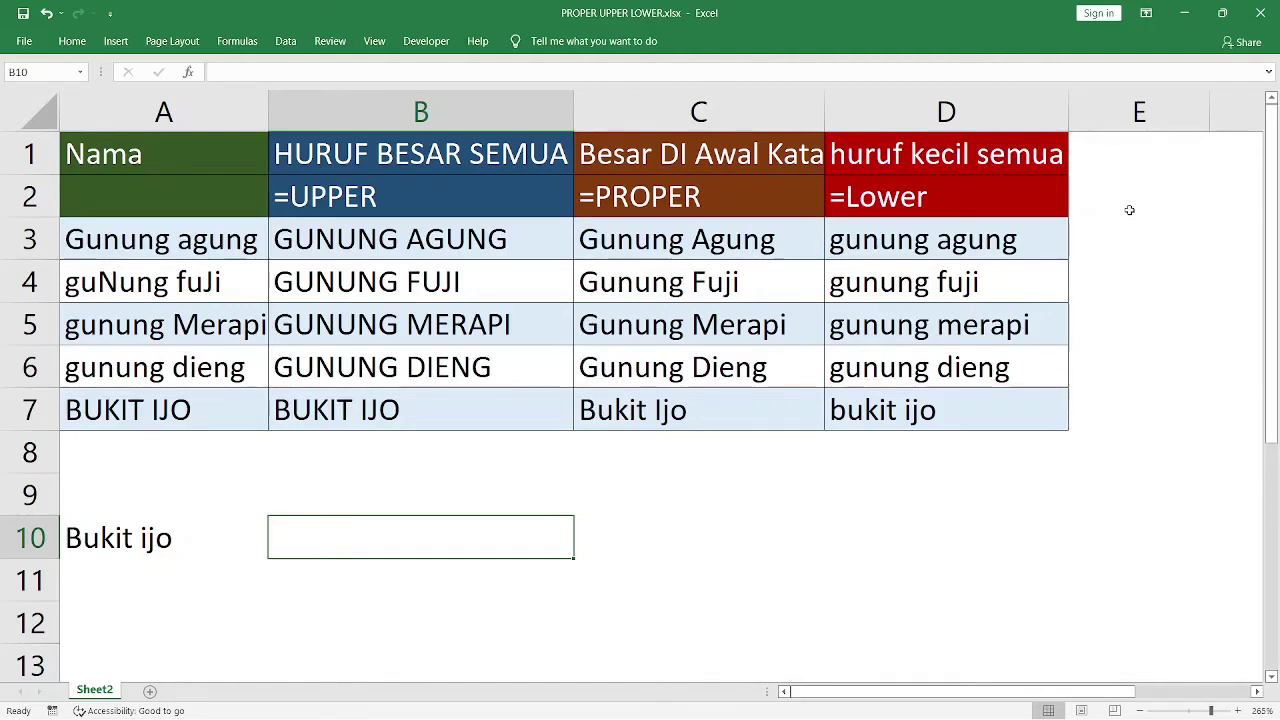
pyautogui.write('="')
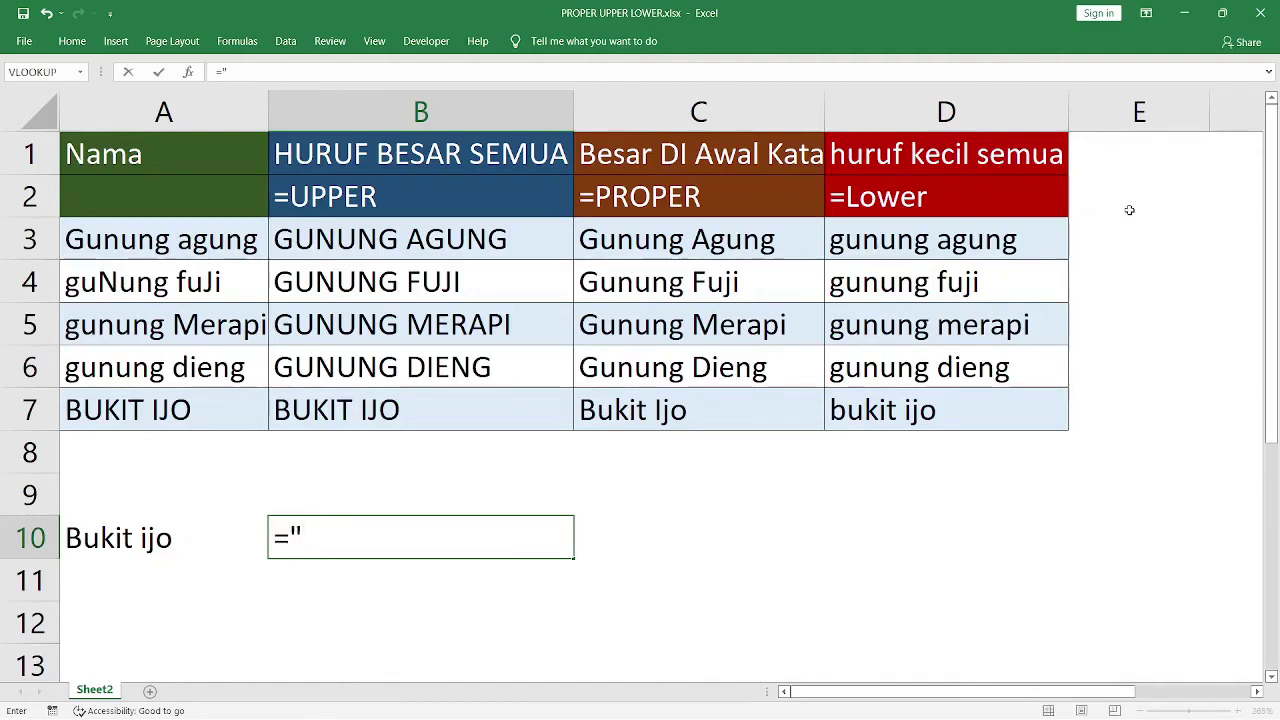
pyautogui.write('Andi pe')
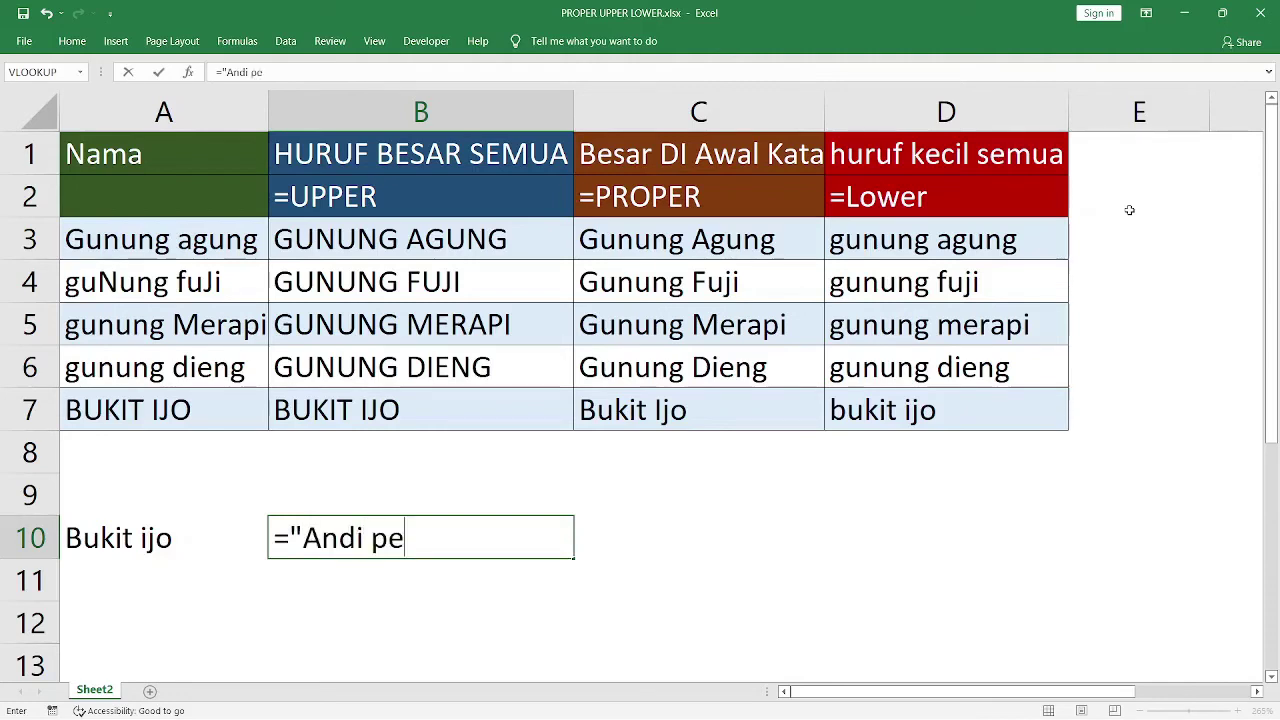
pyautogui.write('rgi ke')
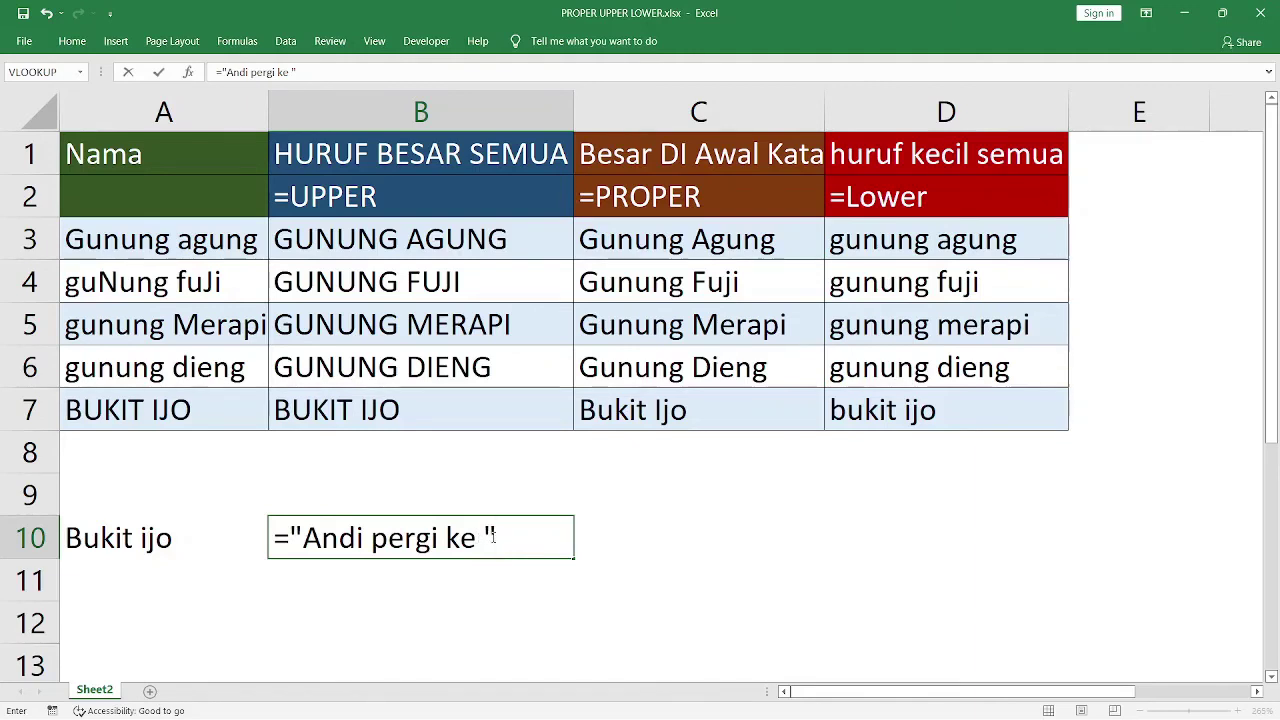
# Join the B10 sentence with PROPER(A10), accepting the correction, so it reads '… pergi ke Bukit Ijo'
pyautogui.write('&')
pyautogui.write('pr')
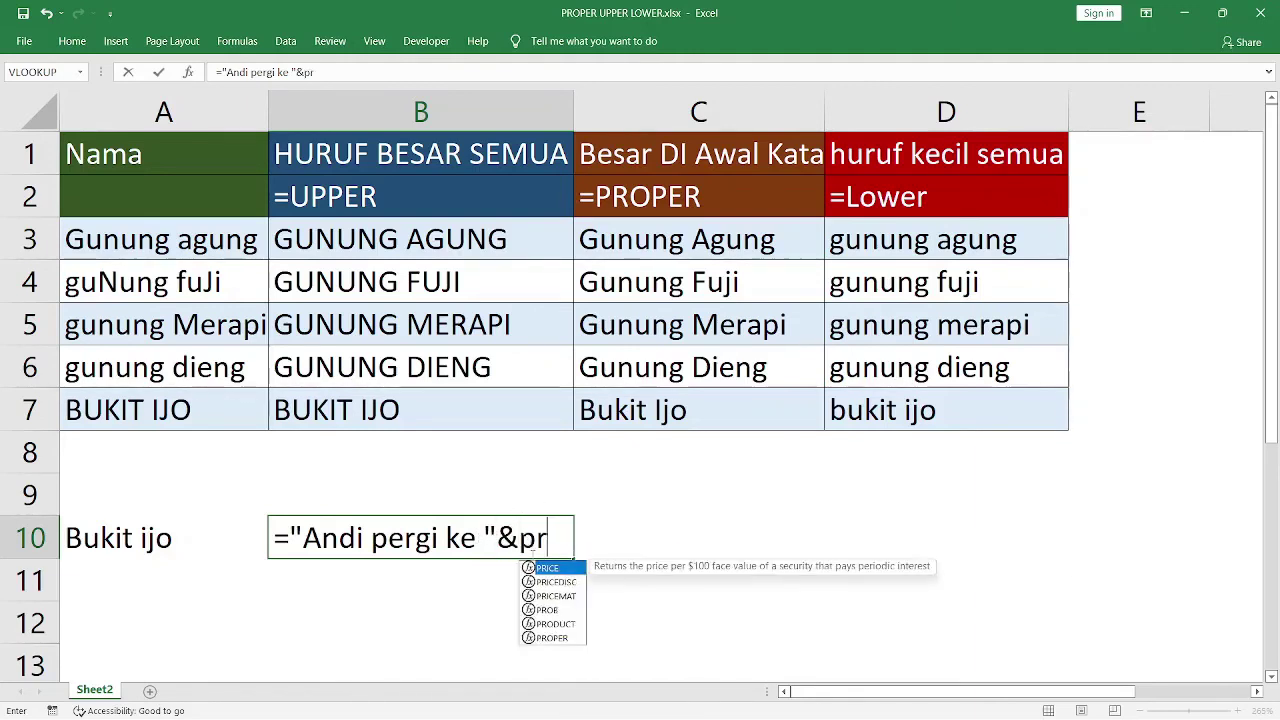
pyautogui.write('oper')
pyautogui.press('Tab')
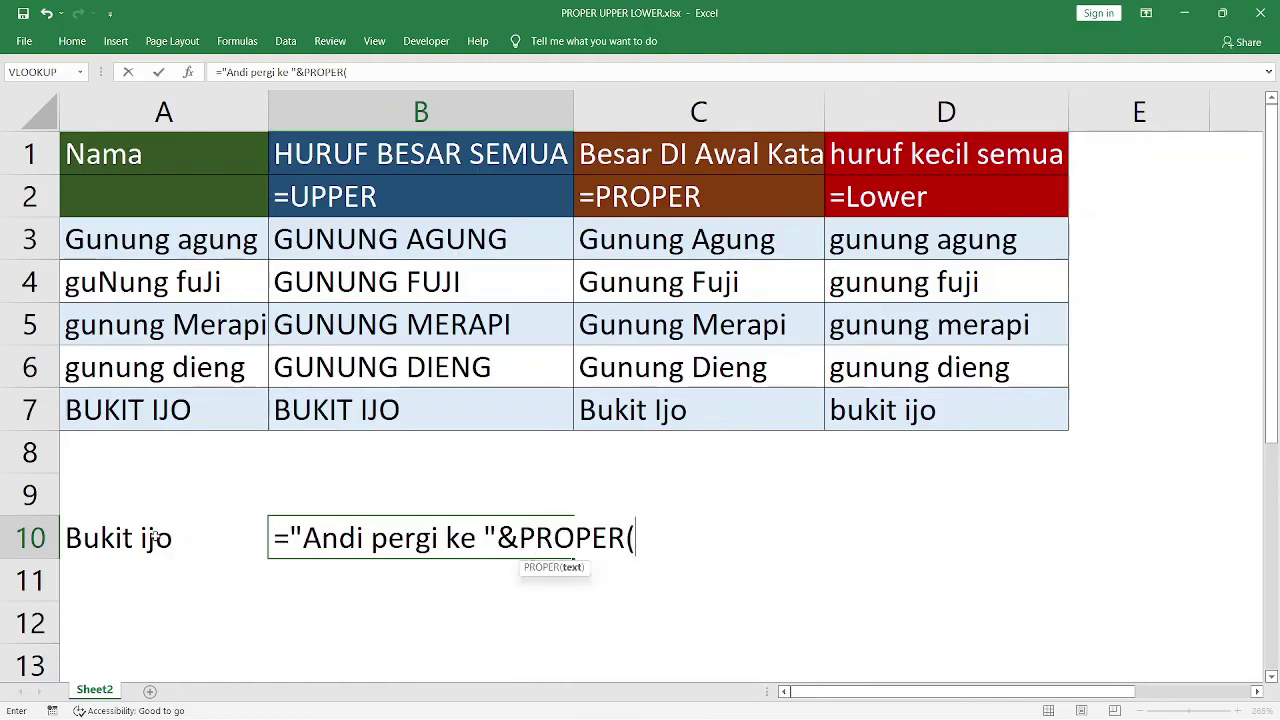
pyautogui.click(155, 537)
pyautogui.press('Return')
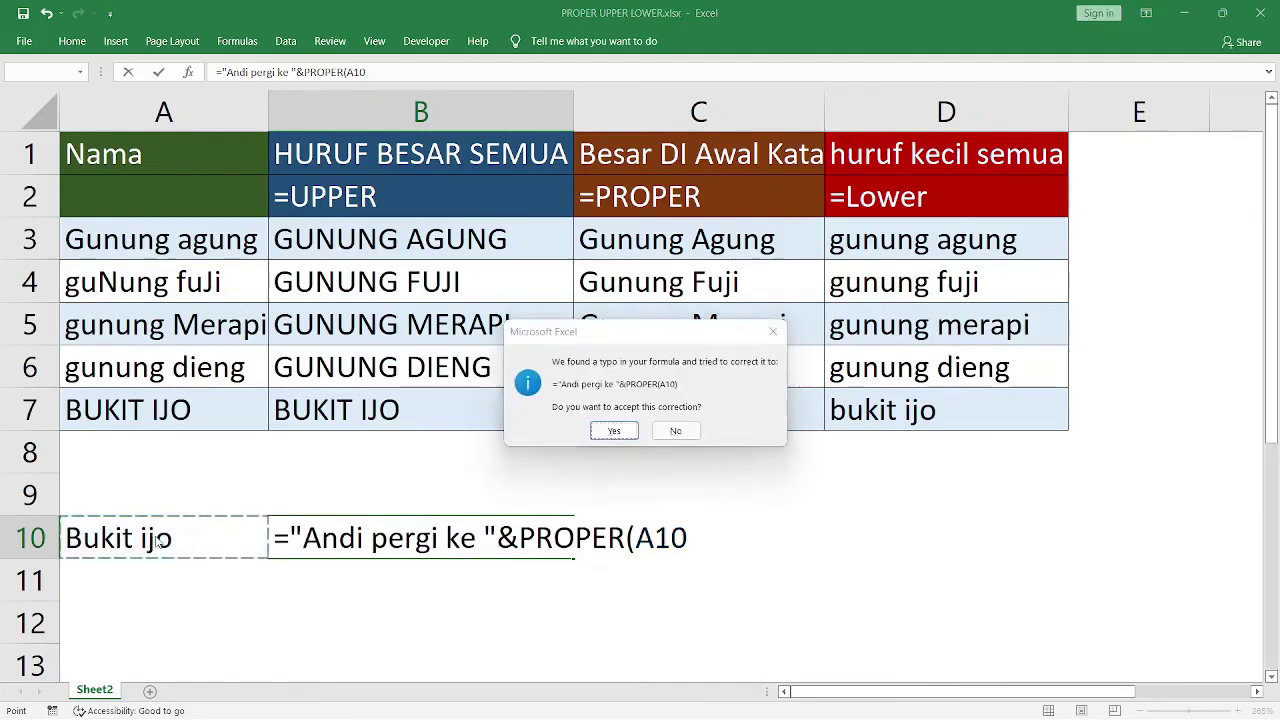
pyautogui.press('Return')
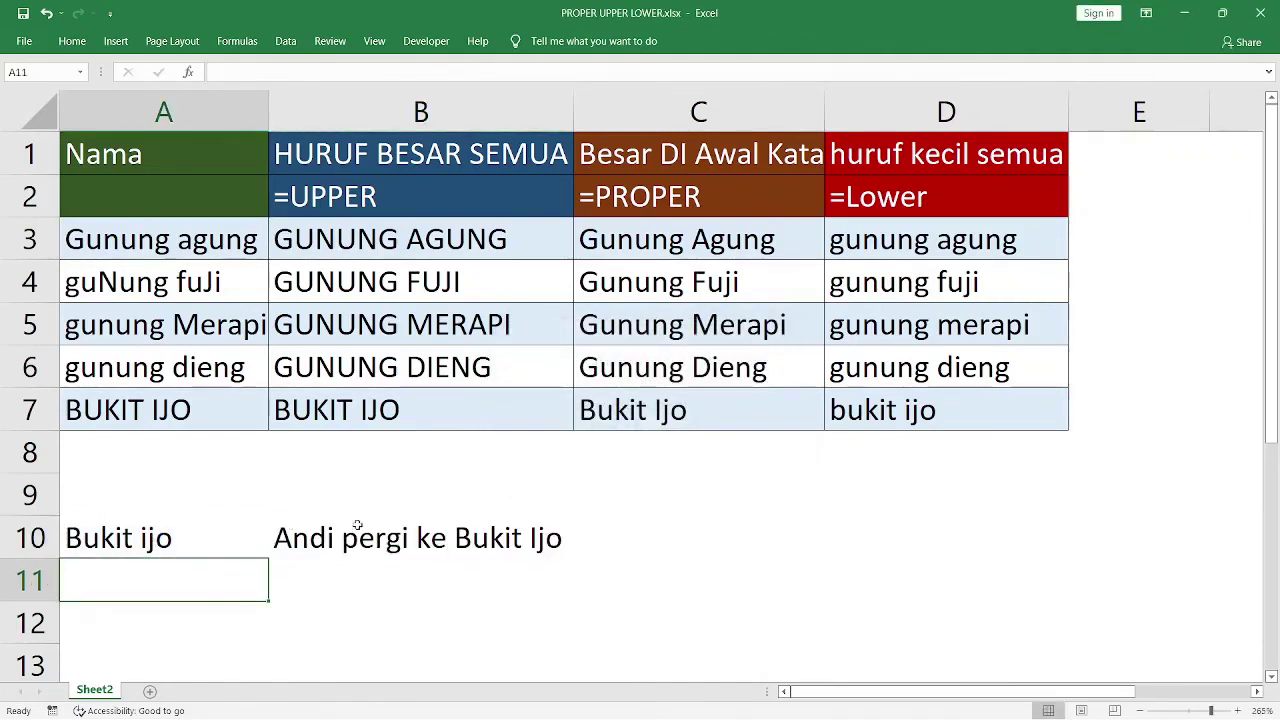